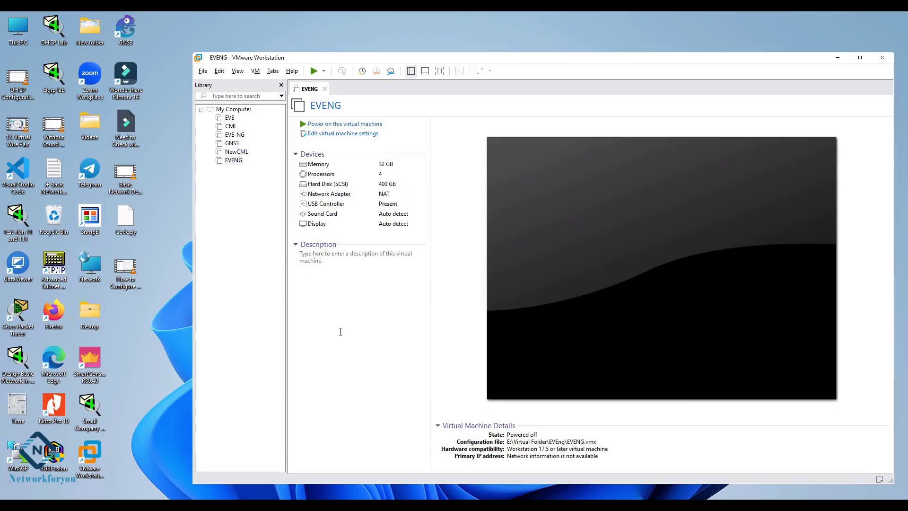
# Select the NewCML virtual machine in the VMware Library to show its details tab.
pyautogui.click(236, 152)
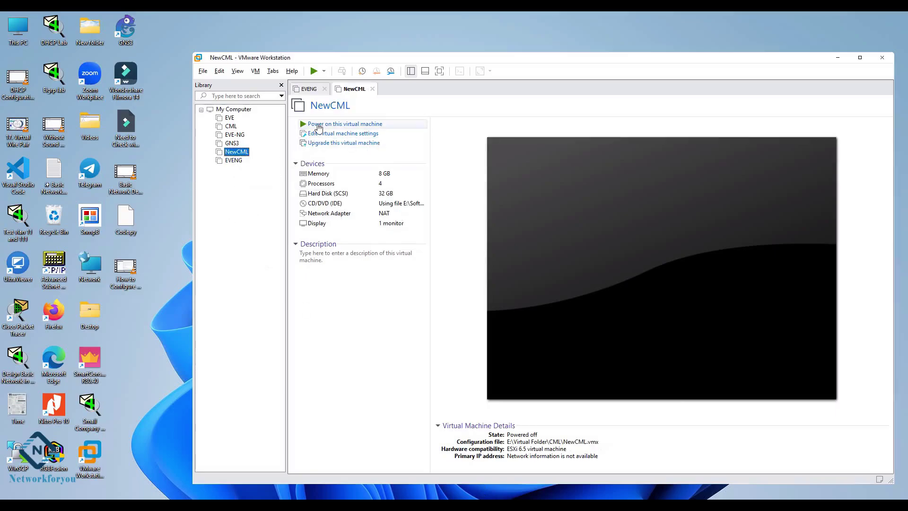
# Power on NewCML in a maximized VMware window and let it boot to the cml-controller login.
pyautogui.click(318, 124)
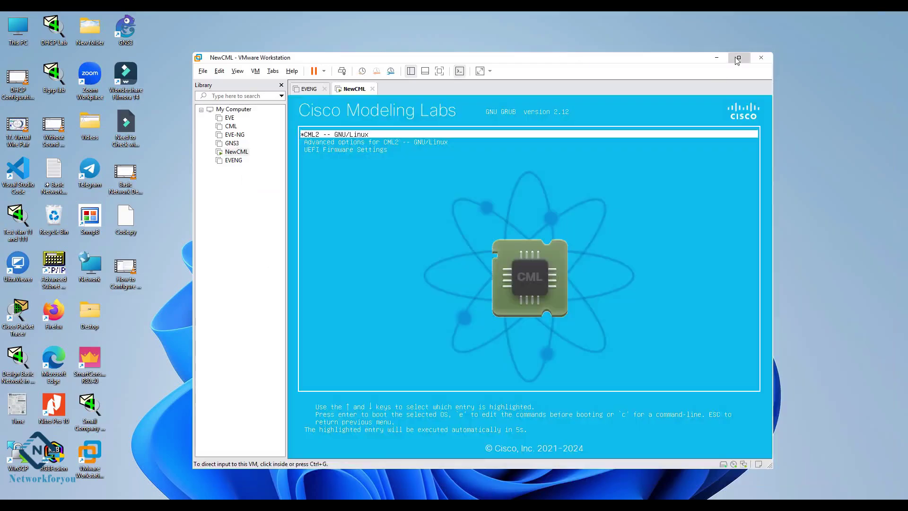
pyautogui.click(739, 57)
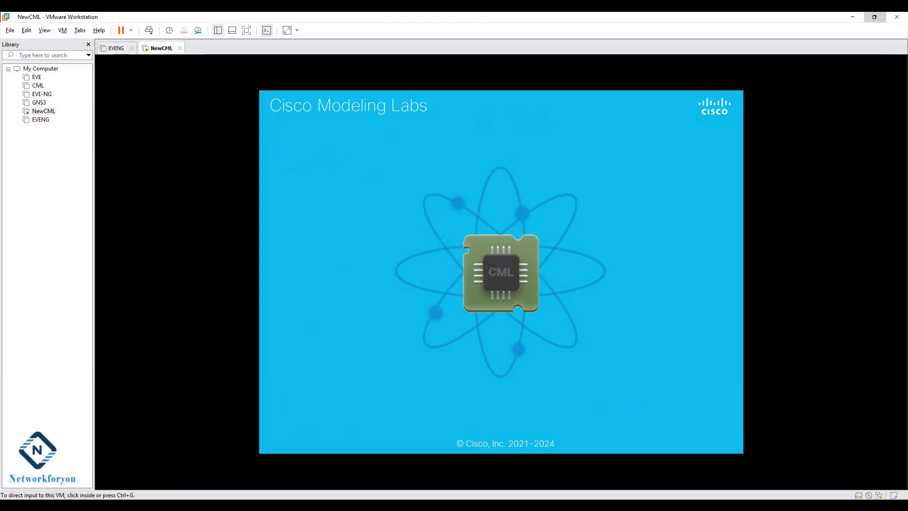
pyautogui.moveTo(907, 180); pyautogui.dragTo(639, 232)
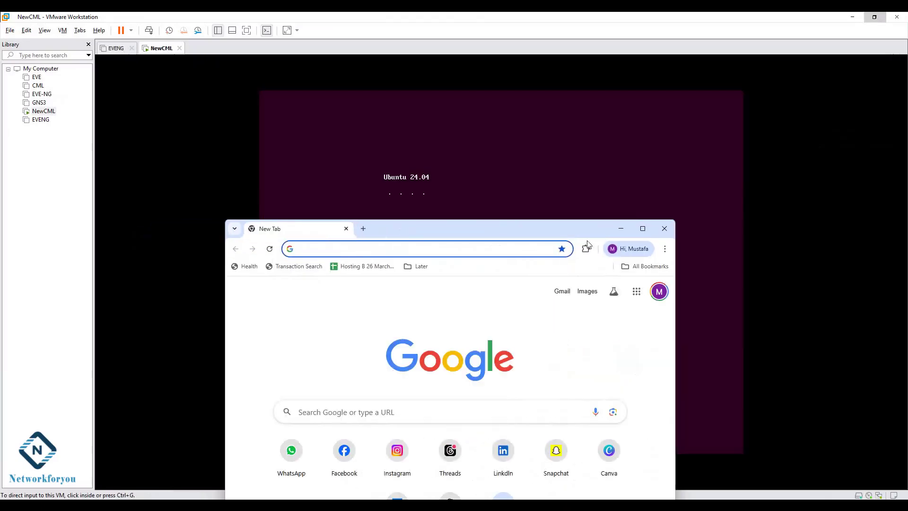
pyautogui.click(642, 230)
pyautogui.click(852, 17)
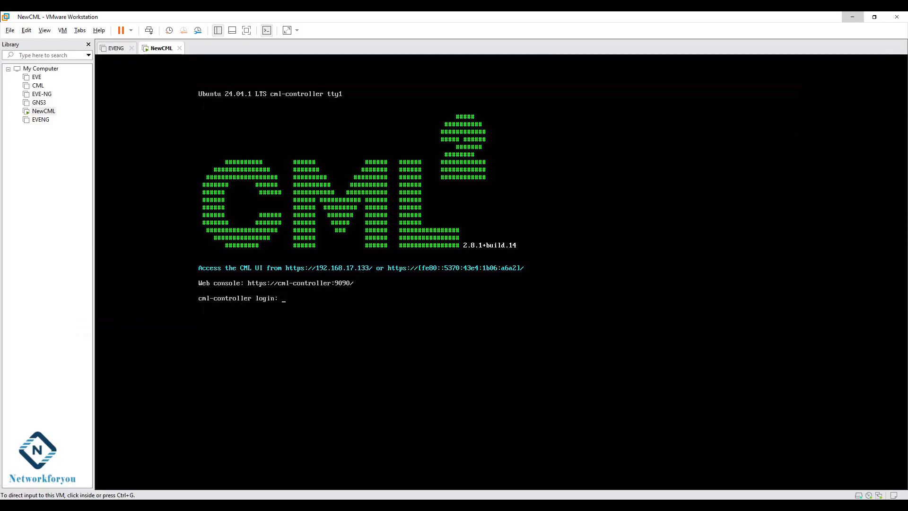
# Load 192.168.17.133 in Chrome and proceed past the unsafe-certificate warning to CML login.
pyautogui.click(194, 464)
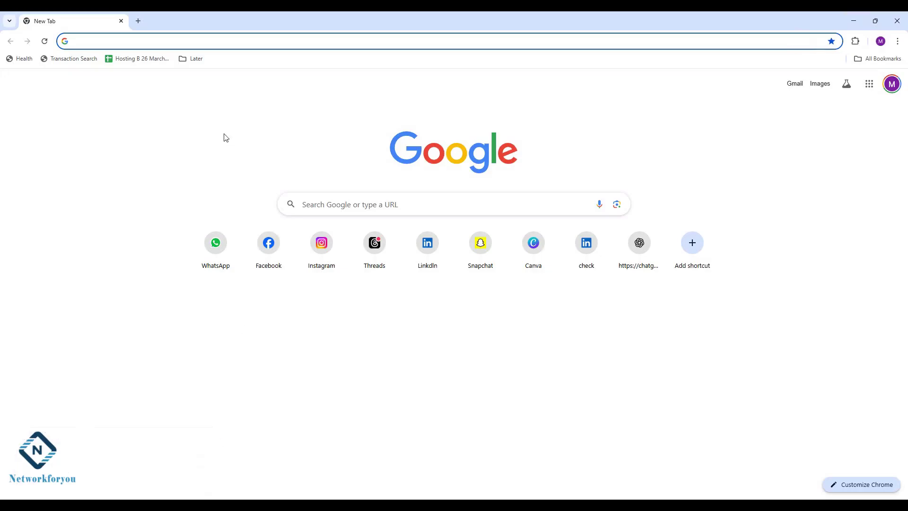
pyautogui.write('1')
pyautogui.press('End')
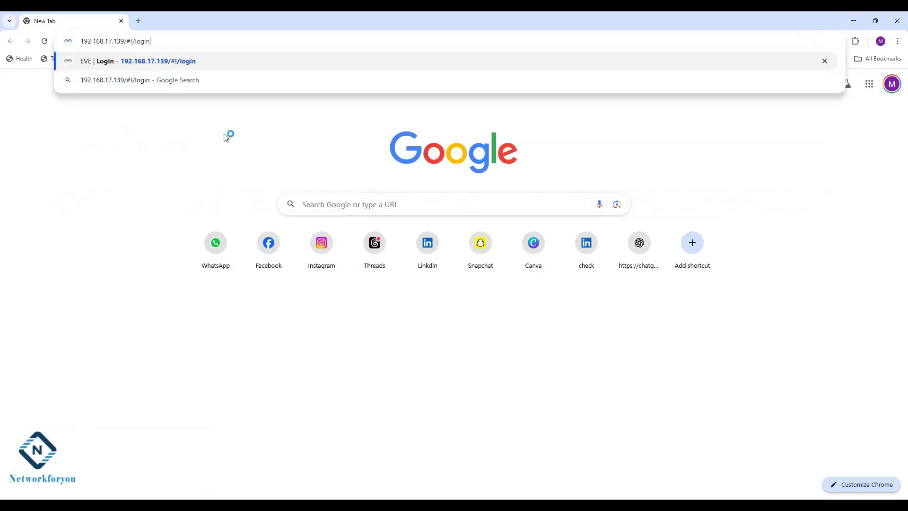
pyautogui.press('BackSpace')
pyautogui.press('BackSpace')
pyautogui.press('BackSpace')
pyautogui.press('BackSpace')
pyautogui.press('BackSpace')
pyautogui.press('BackSpace')
pyautogui.press('BackSpace')
pyautogui.press('BackSpace')
pyautogui.press('BackSpace')
pyautogui.press('BackSpace')
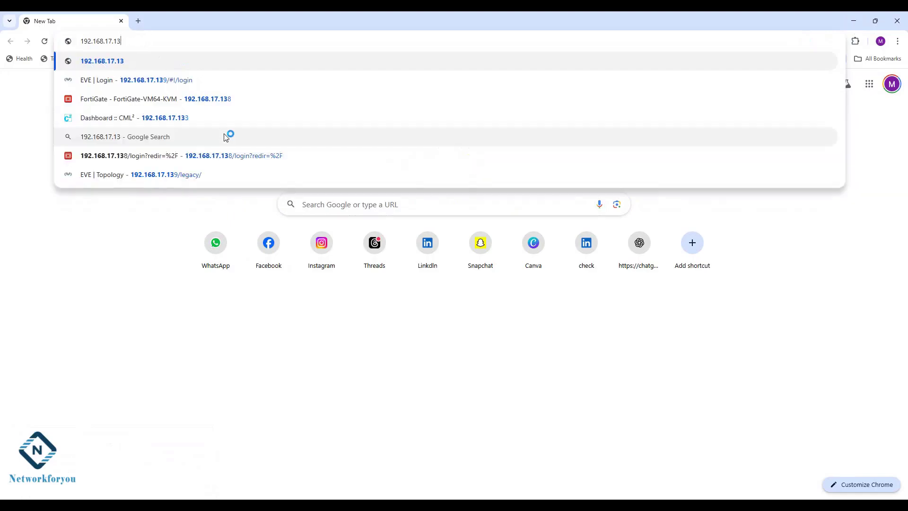
pyautogui.write('3')
pyautogui.press('Return')
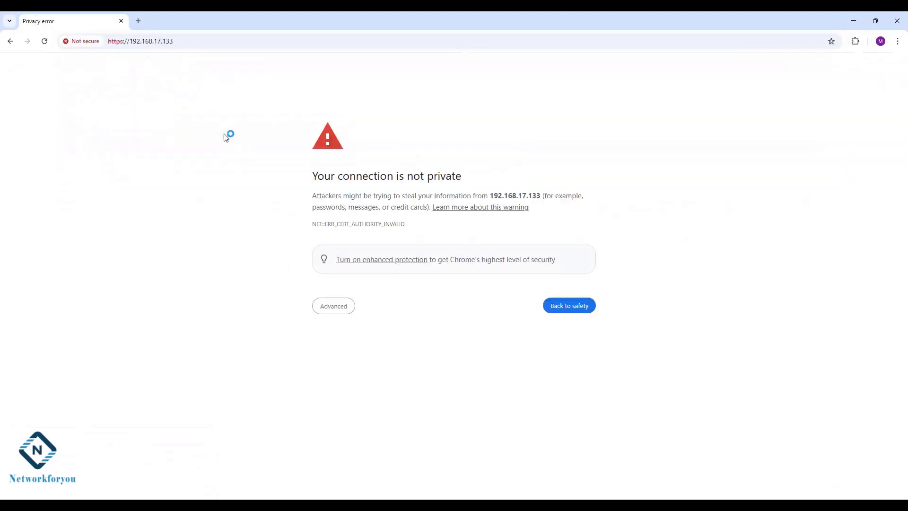
pyautogui.click(316, 308)
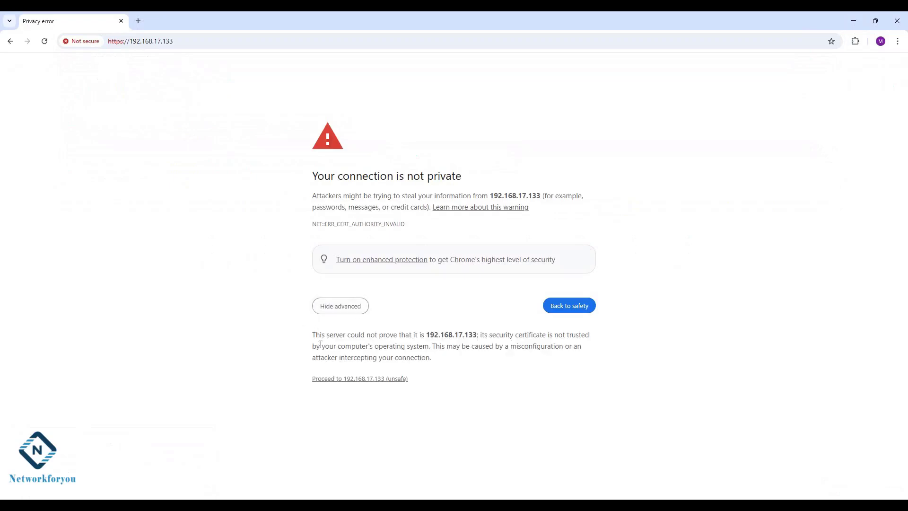
pyautogui.click(343, 379)
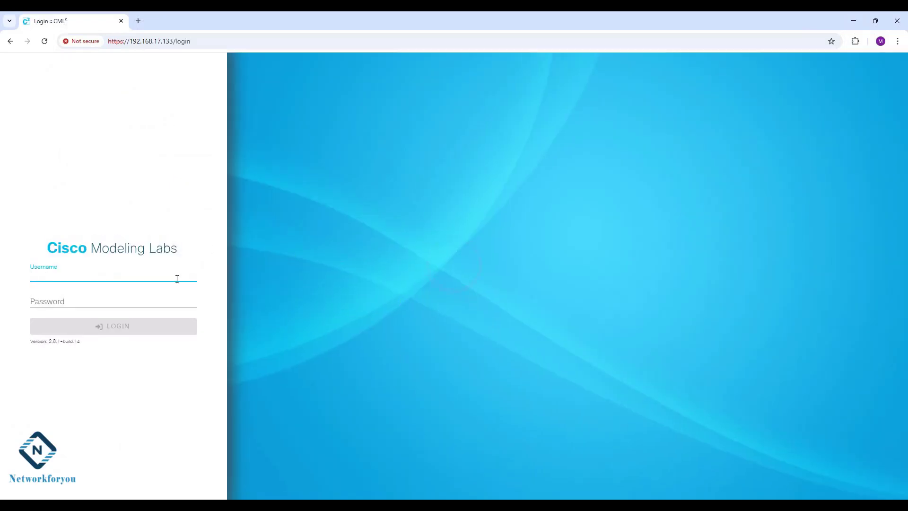
# Sign in to CML with the account username and password, then try ADD for a new lab.
pyautogui.click(176, 278)
pyautogui.press('Tab')
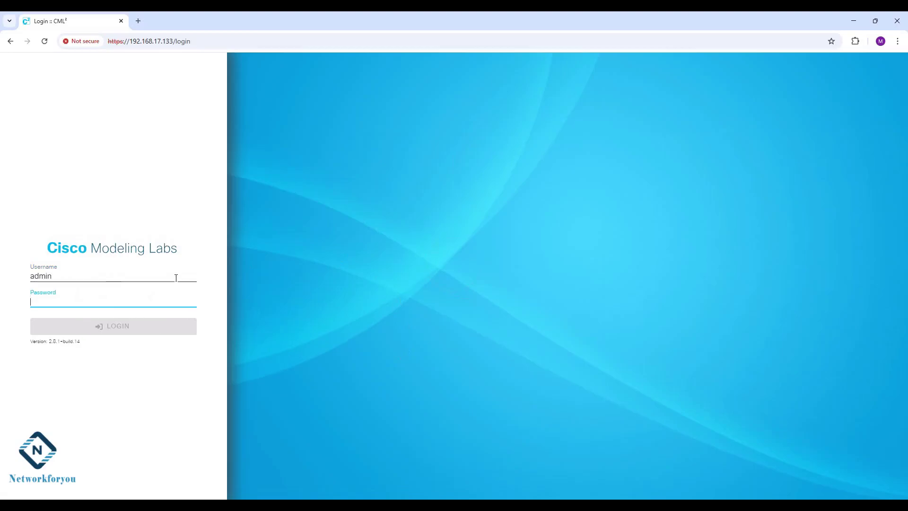
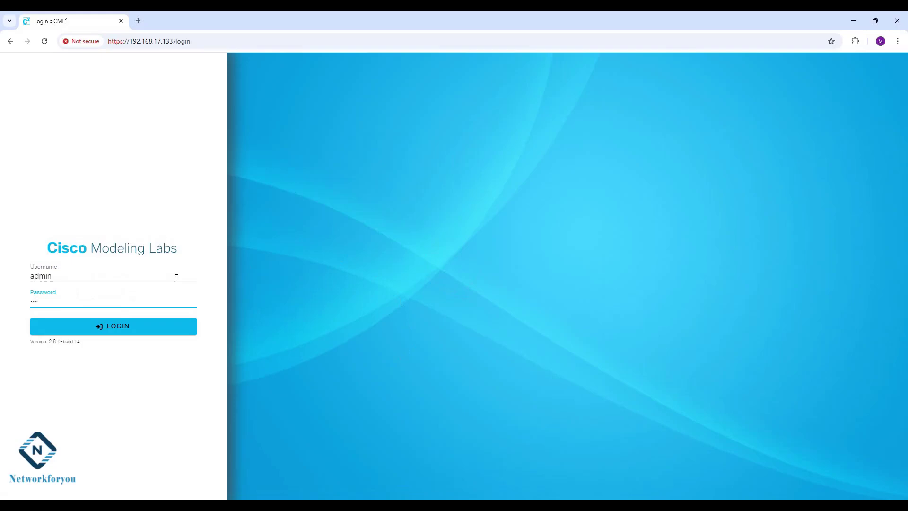
pyautogui.press('Return')
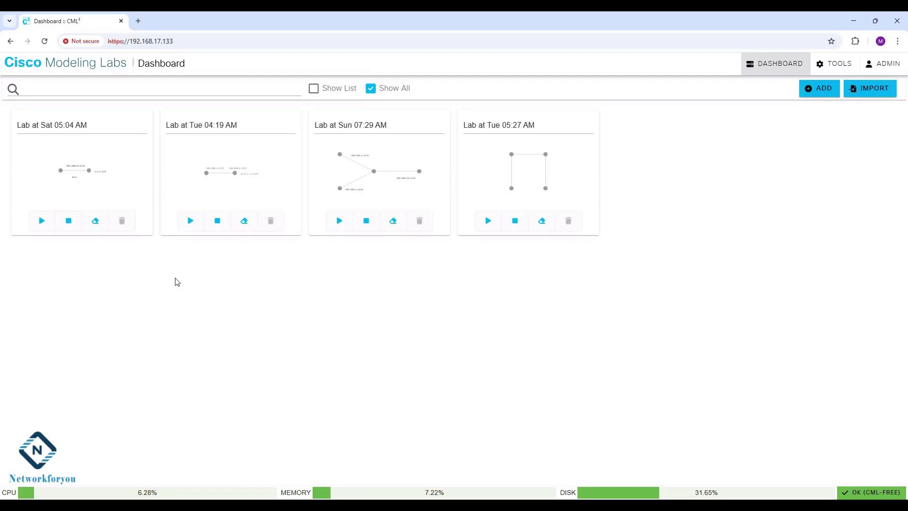
pyautogui.click(818, 89)
pyautogui.click(44, 42)
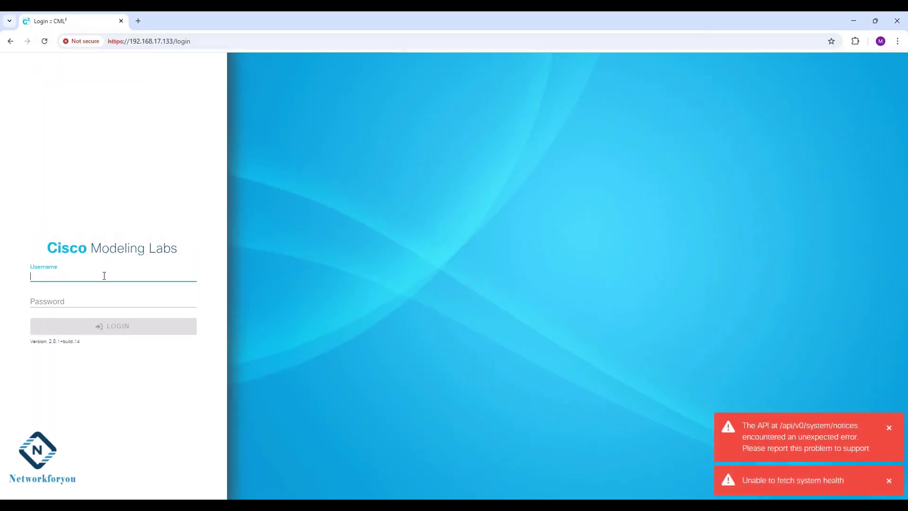
pyautogui.click(76, 273)
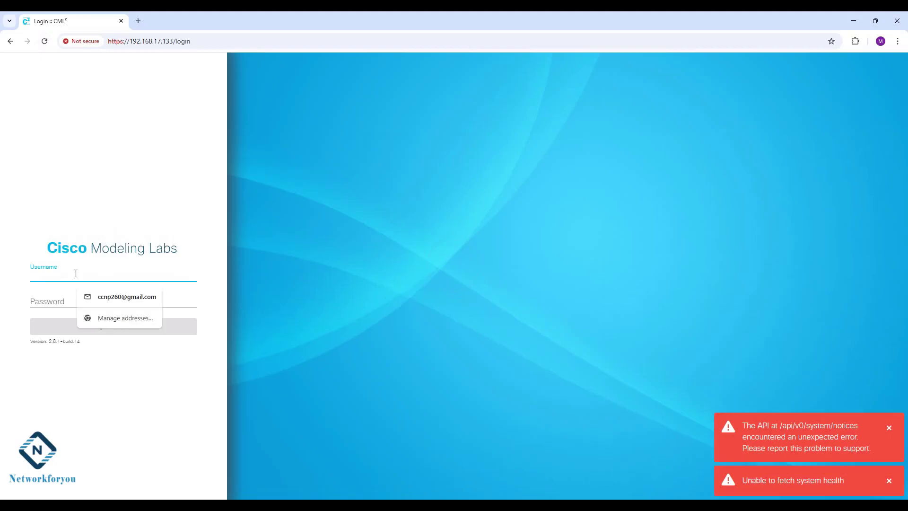
pyautogui.write('admin')
pyautogui.press('Tab')
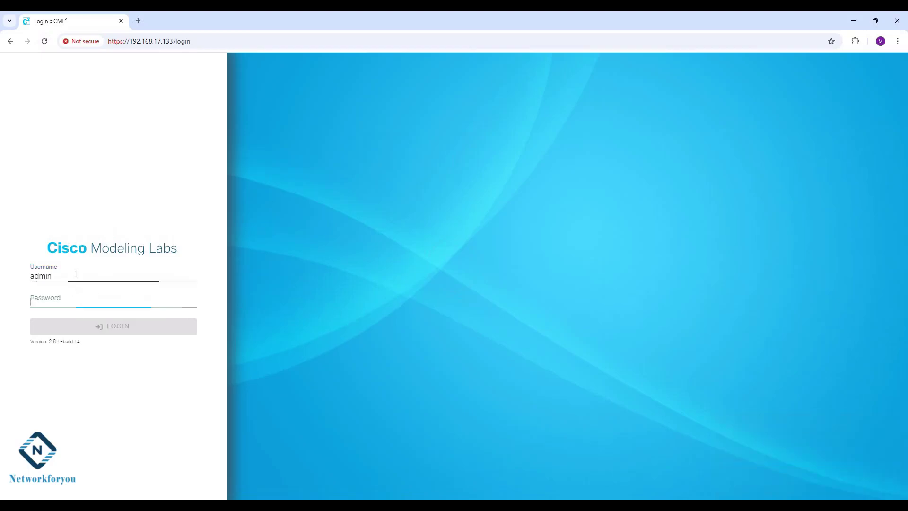
pyautogui.write('a')
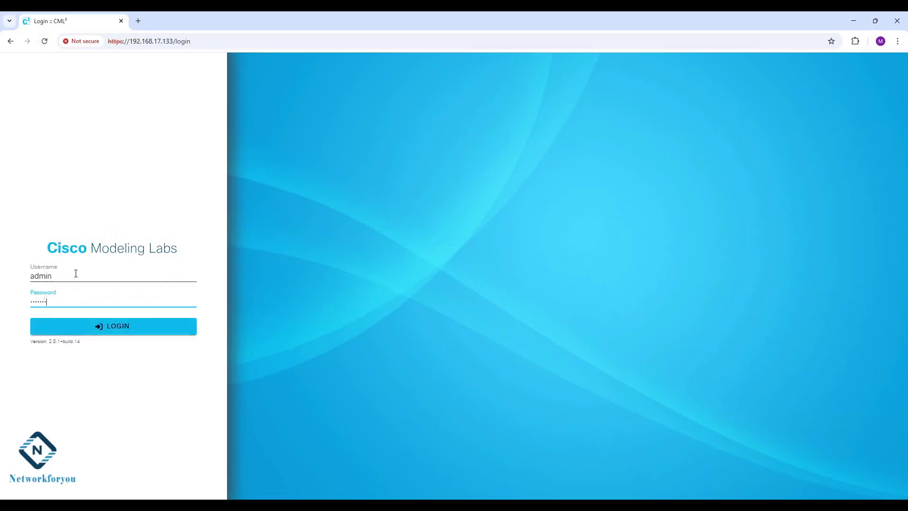
pyautogui.press('Return')
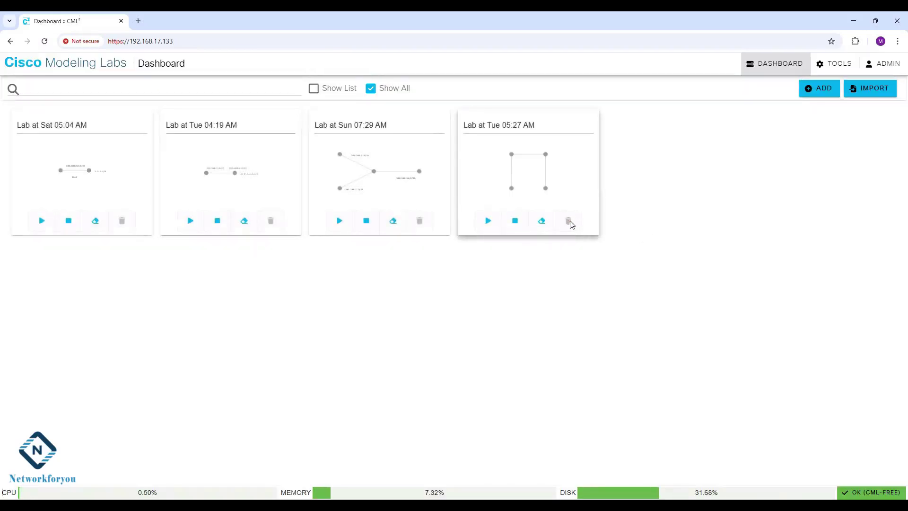
# Wipe and delete the Lab at Tue 05:27 AM, then add a new empty lab.
pyautogui.click(542, 220)
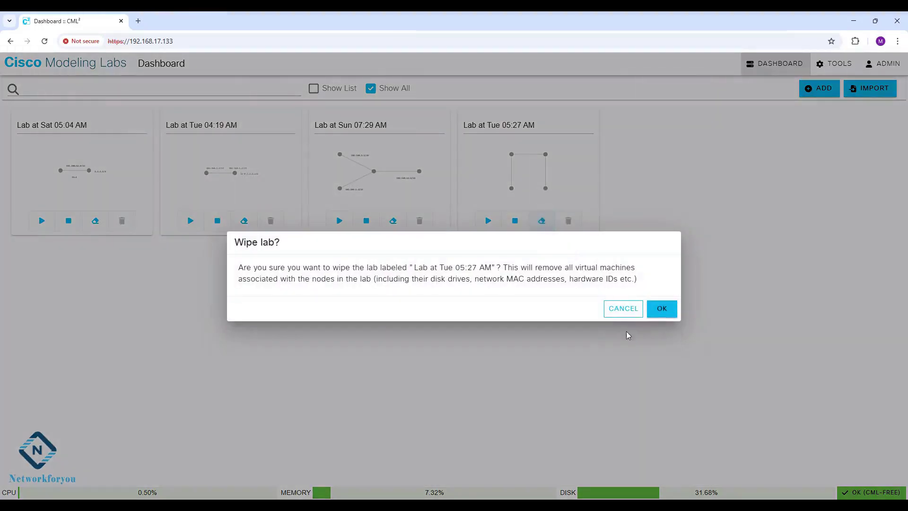
pyautogui.click(654, 309)
pyautogui.click(569, 220)
pyautogui.click(654, 308)
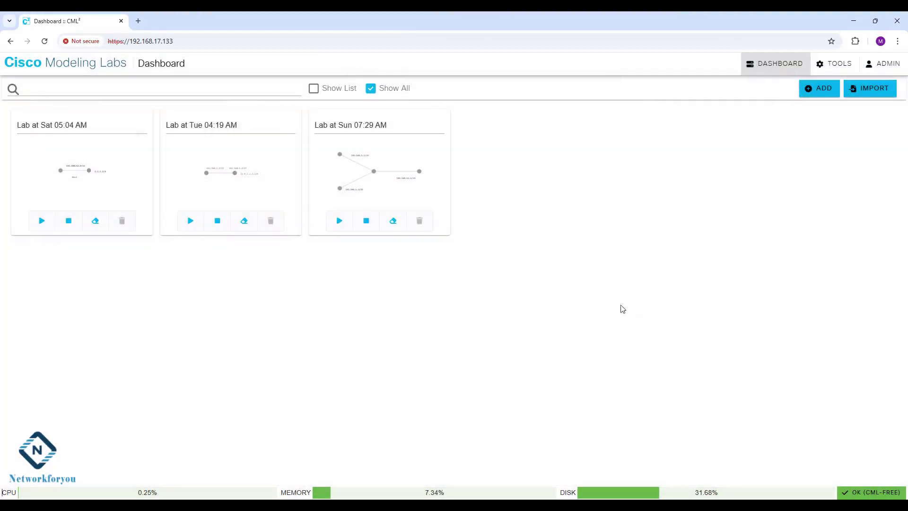
pyautogui.click(825, 90)
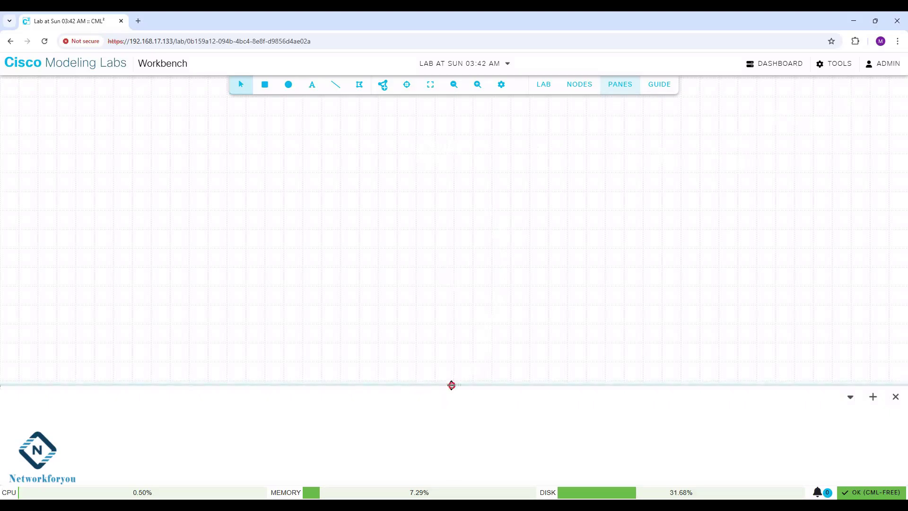
# Place an ASAv and a second IOL-L2 switch, lining iol-l2-1 up with asav-0 and iol-l2-0.
pyautogui.moveTo(451, 385); pyautogui.dragTo(452, 403)
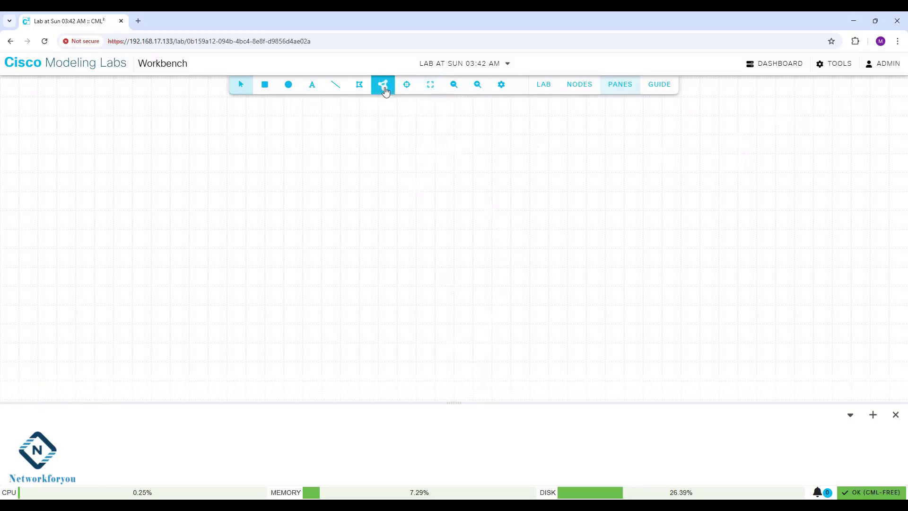
pyautogui.click(384, 87)
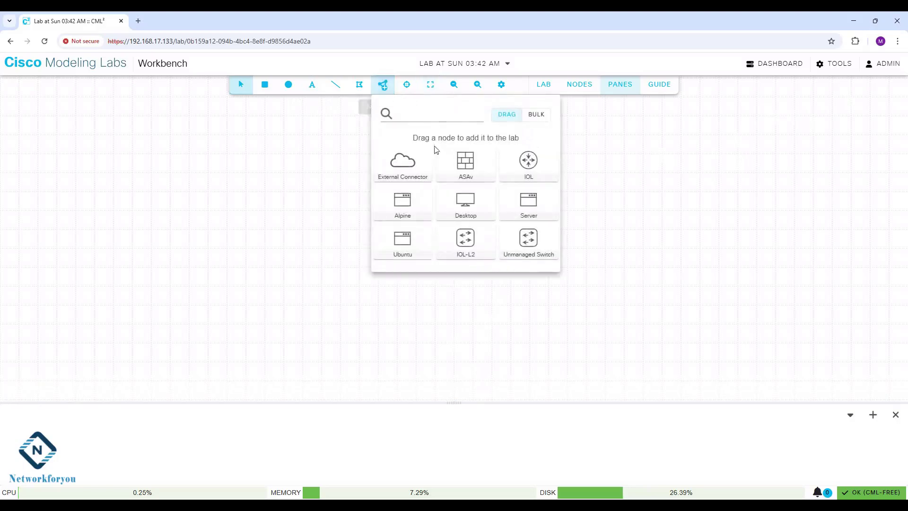
pyautogui.moveTo(466, 166); pyautogui.dragTo(191, 179)
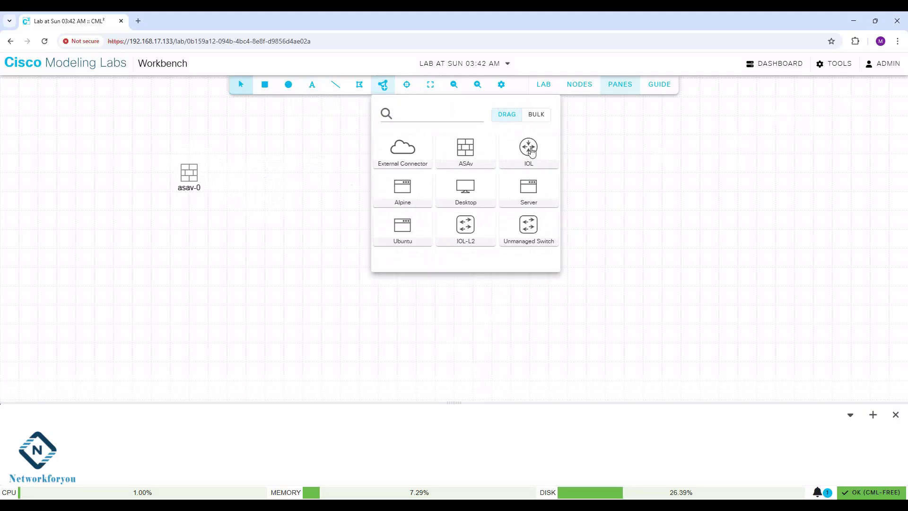
pyautogui.moveTo(530, 151); pyautogui.dragTo(253, 175)
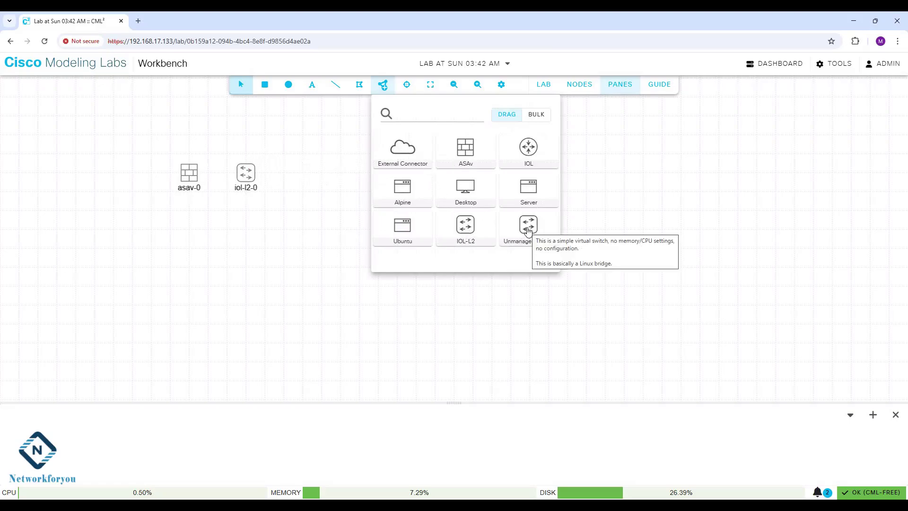
pyautogui.moveTo(461, 228); pyautogui.dragTo(112, 195)
pyautogui.click(228, 194)
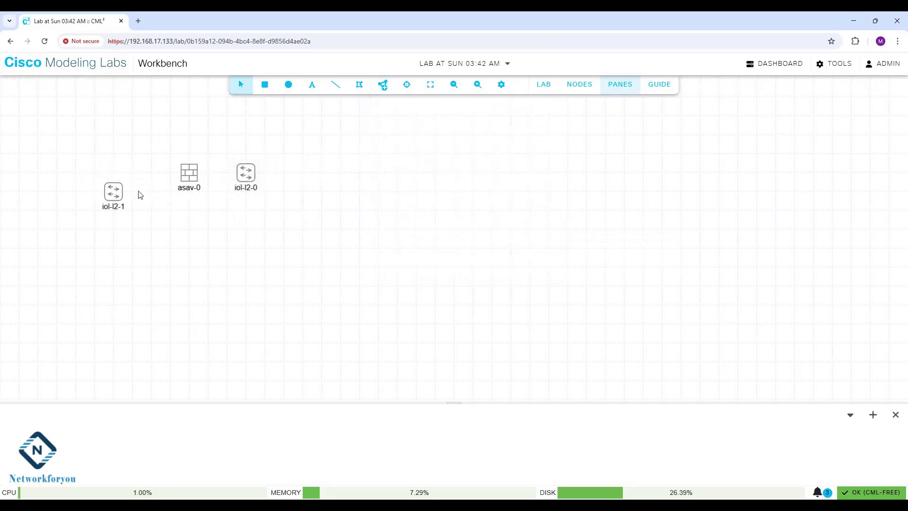
pyautogui.click(116, 190)
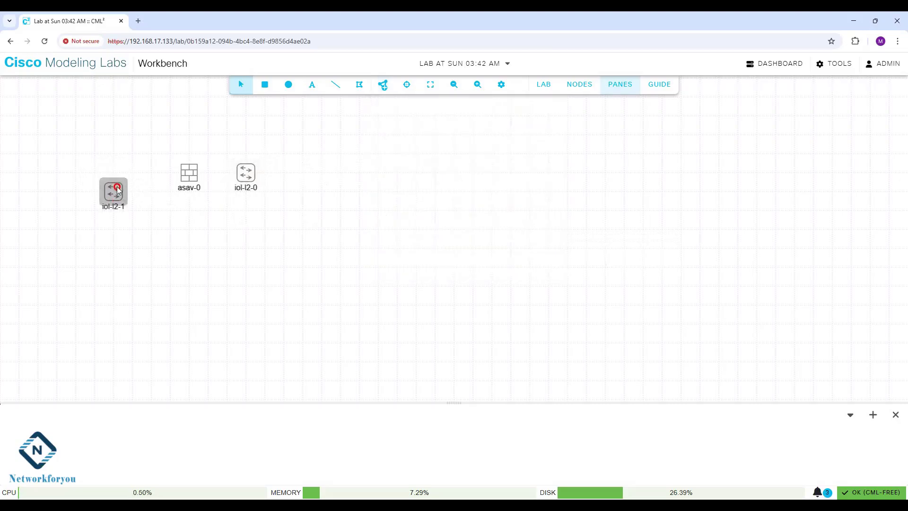
pyautogui.moveTo(117, 191); pyautogui.dragTo(118, 172)
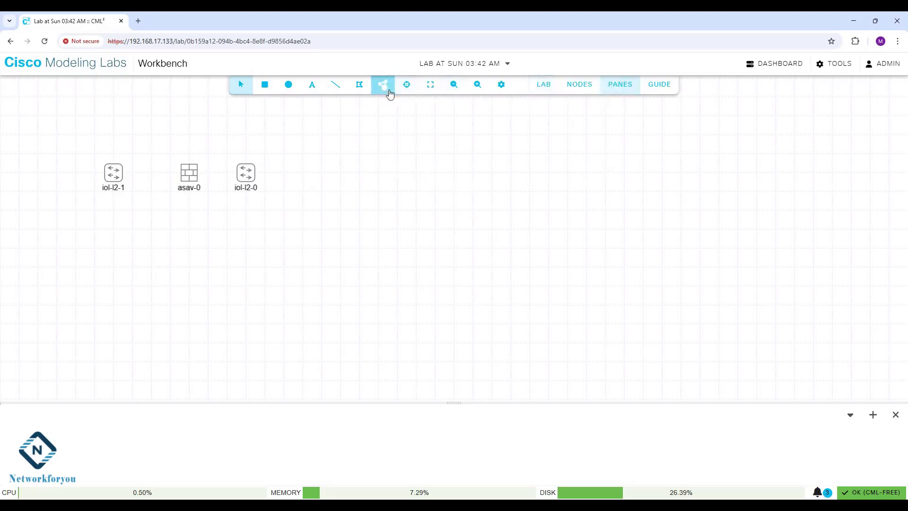
# Add IOL routers iol-0 and iol-1 at the left and right ends of the row.
pyautogui.click(386, 89)
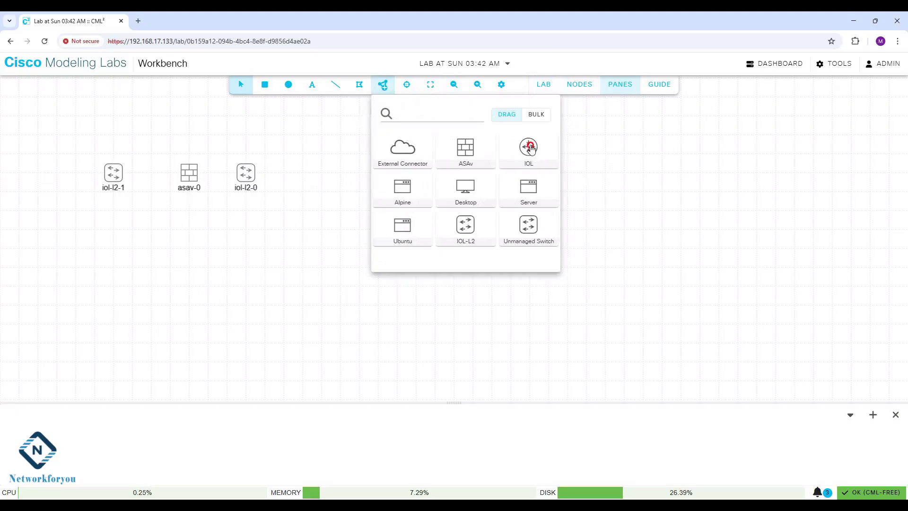
pyautogui.moveTo(530, 148); pyautogui.dragTo(34, 179)
pyautogui.moveTo(530, 148); pyautogui.dragTo(340, 178)
pyautogui.click(320, 235)
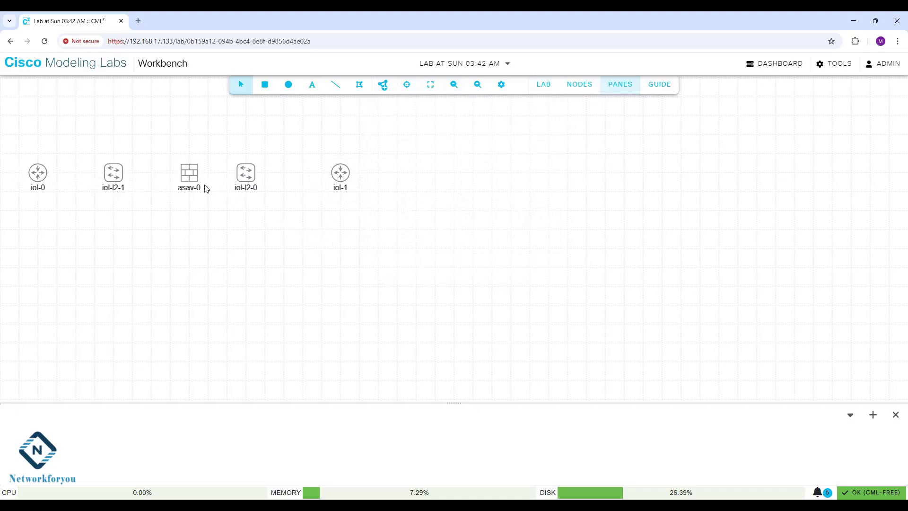
# Rename asav-0 to ASA and iol-l2-1 to SW1.
pyautogui.click(192, 174)
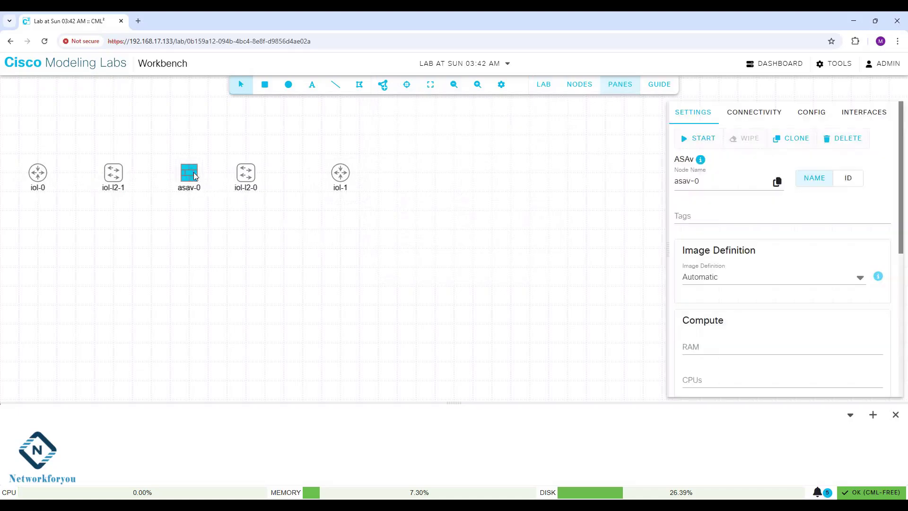
pyautogui.moveTo(699, 182); pyautogui.dragTo(666, 189)
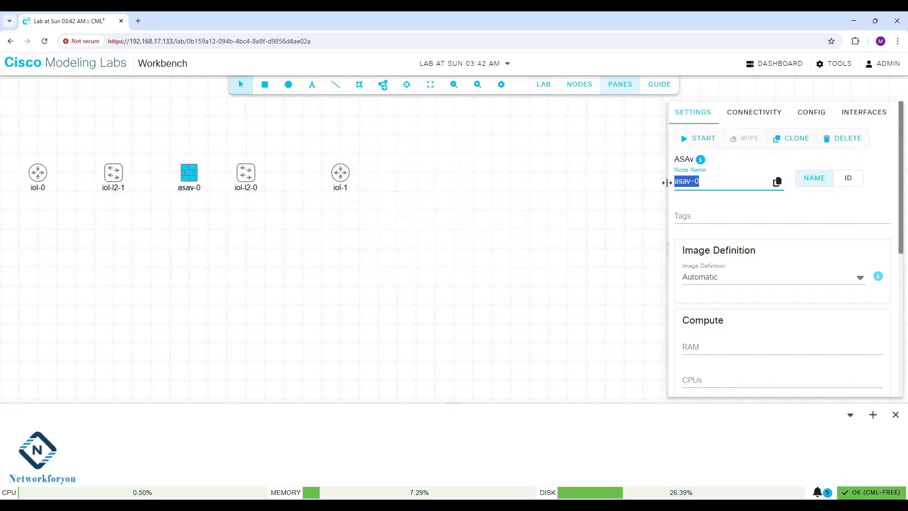
pyautogui.write('ASA')
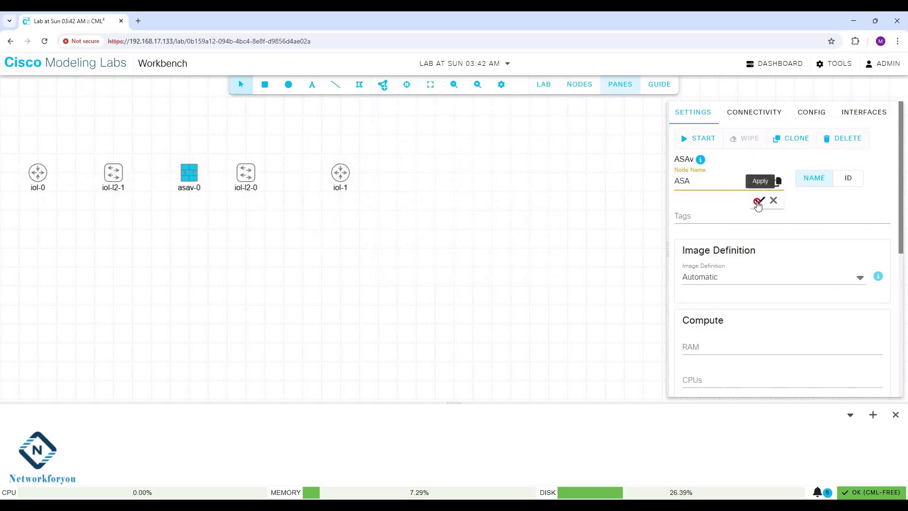
pyautogui.click(759, 202)
pyautogui.click(393, 214)
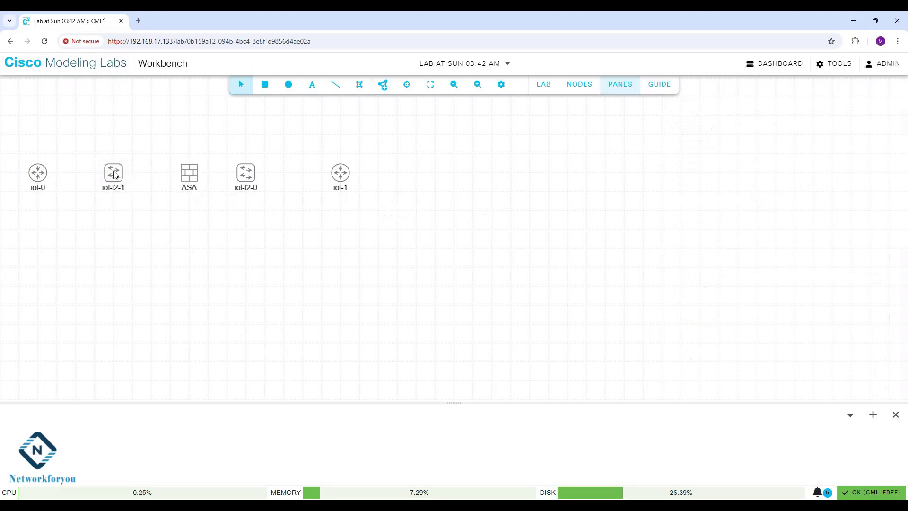
pyautogui.click(116, 179)
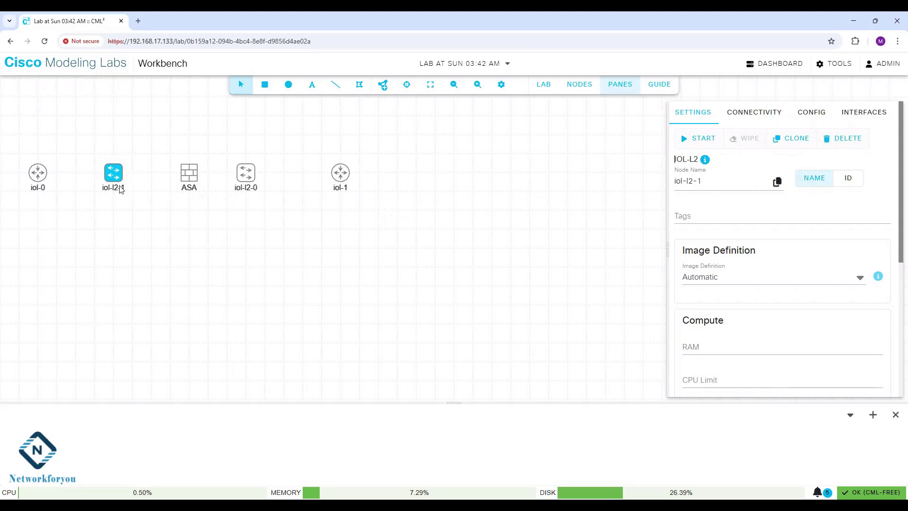
pyautogui.moveTo(742, 181); pyautogui.dragTo(636, 188)
pyautogui.write('SW1')
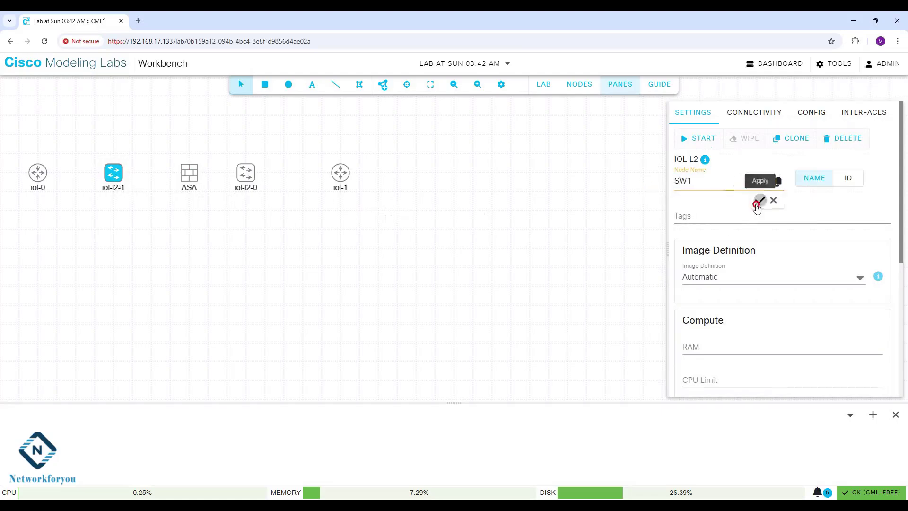
pyautogui.click(759, 200)
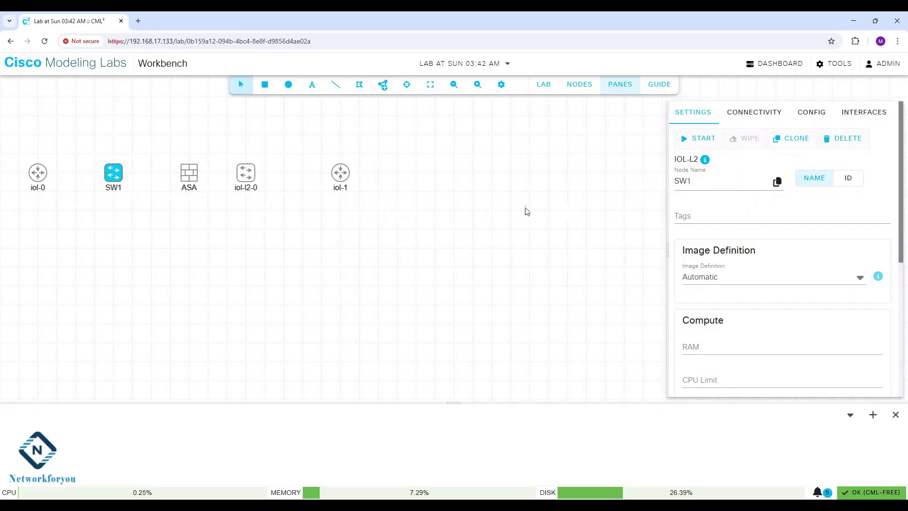
# Rename switch iol-l2-0 to SW2.
pyautogui.click(347, 175)
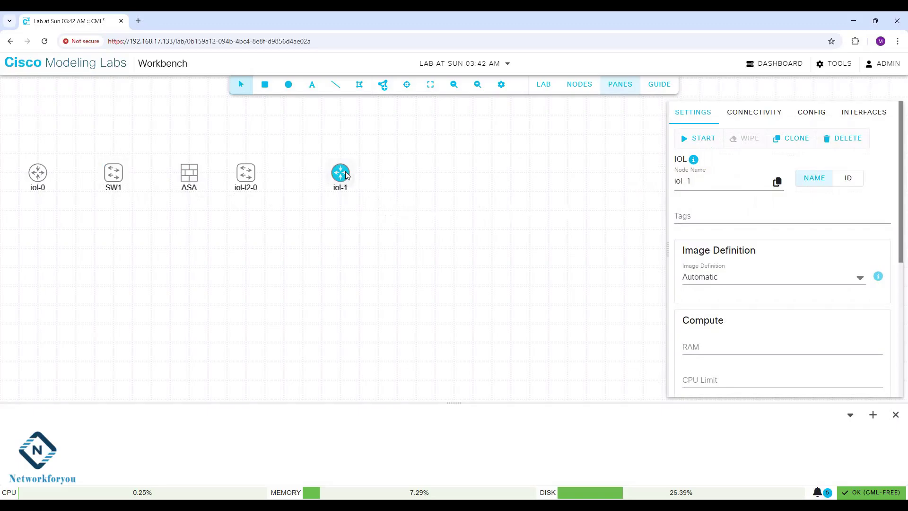
pyautogui.click(242, 175)
pyautogui.moveTo(701, 182); pyautogui.dragTo(622, 187)
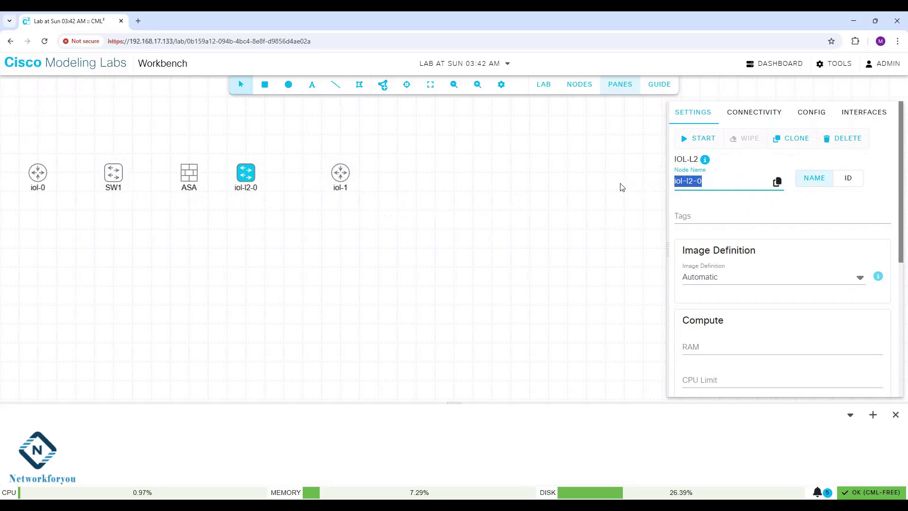
pyautogui.write('SW2')
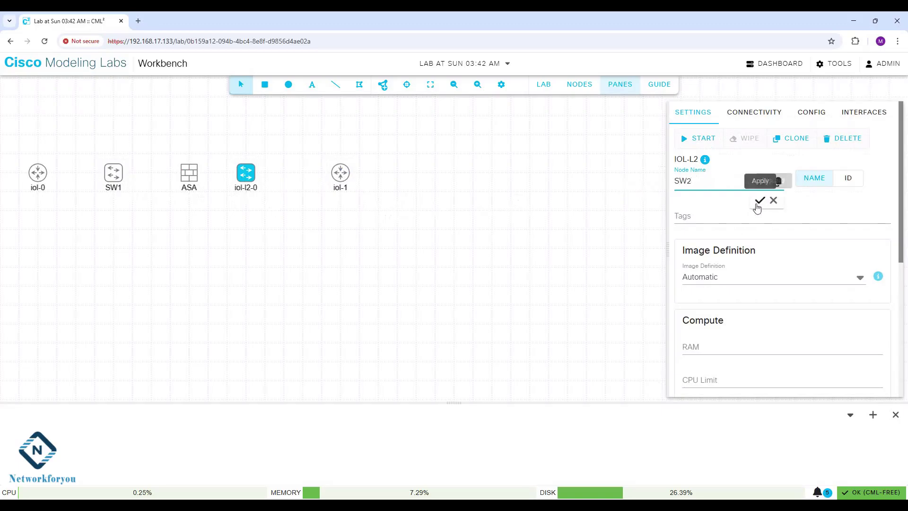
pyautogui.click(759, 200)
pyautogui.click(361, 225)
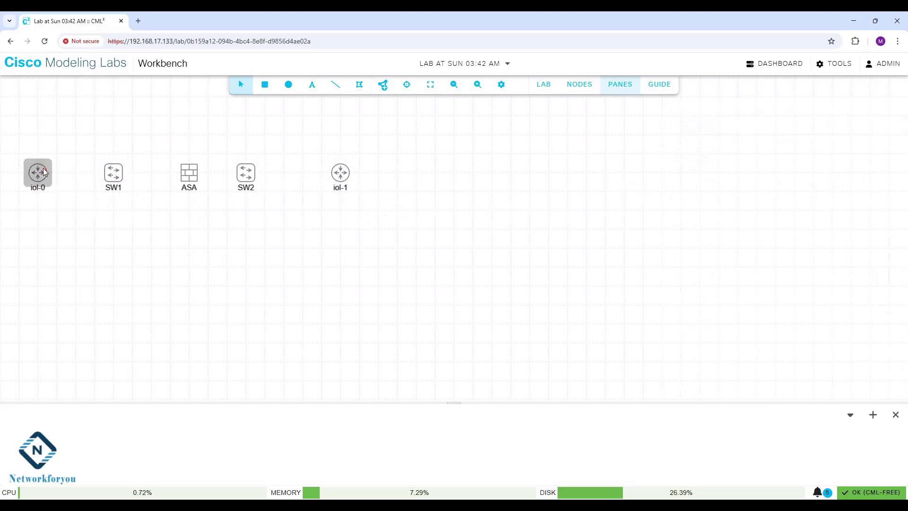
# Rename router iol-0 to R1 and iol-1 to R2.
pyautogui.click(44, 173)
pyautogui.moveTo(693, 181); pyautogui.dragTo(675, 181)
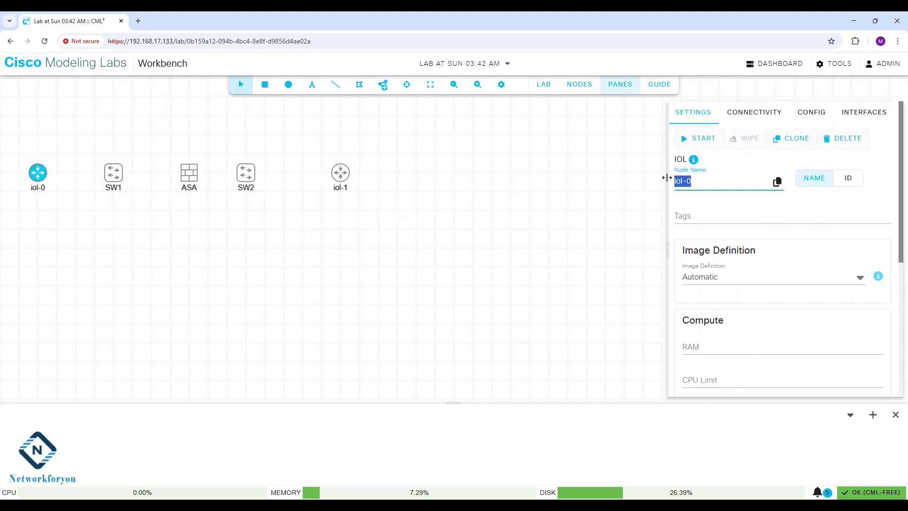
pyautogui.write('R1')
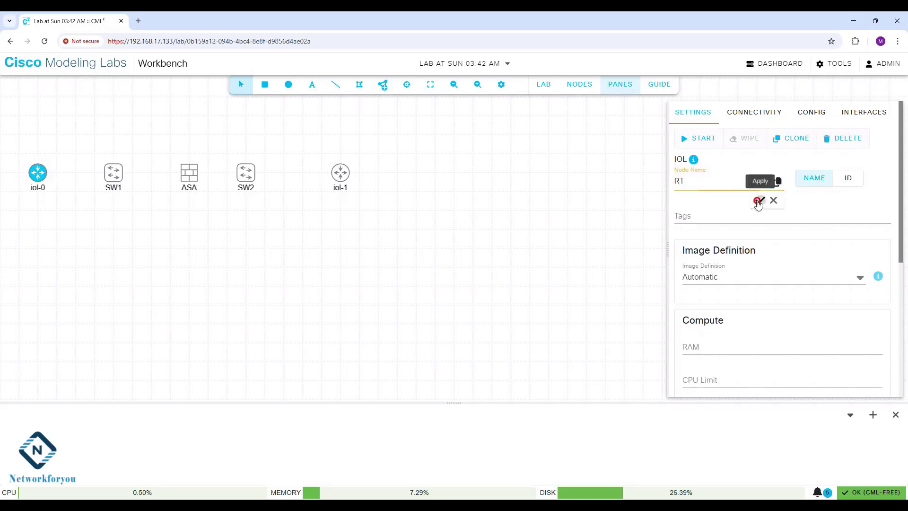
pyautogui.click(760, 200)
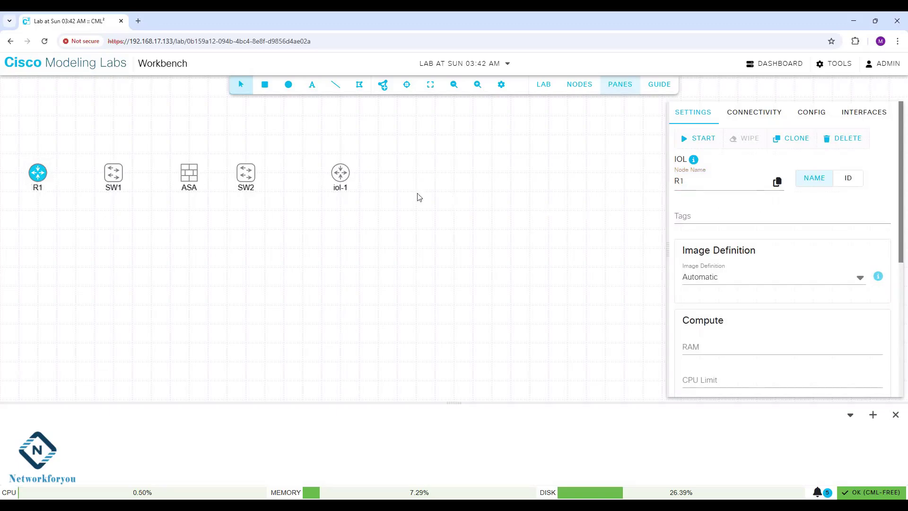
pyautogui.click(341, 176)
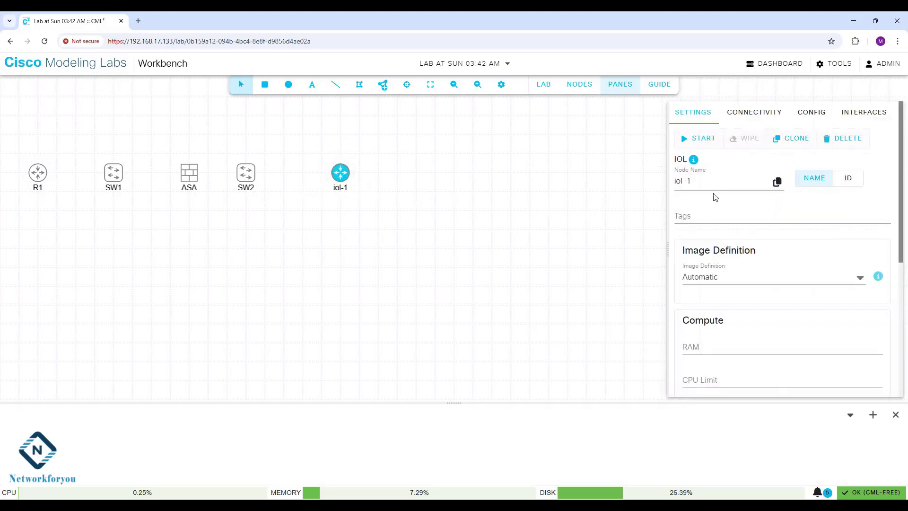
pyautogui.moveTo(693, 181); pyautogui.dragTo(638, 184)
pyautogui.write('R2')
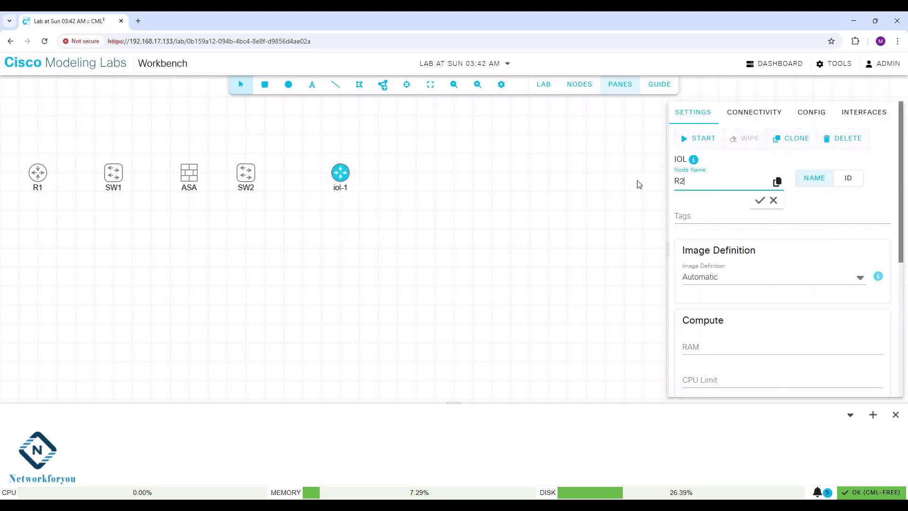
pyautogui.click(760, 200)
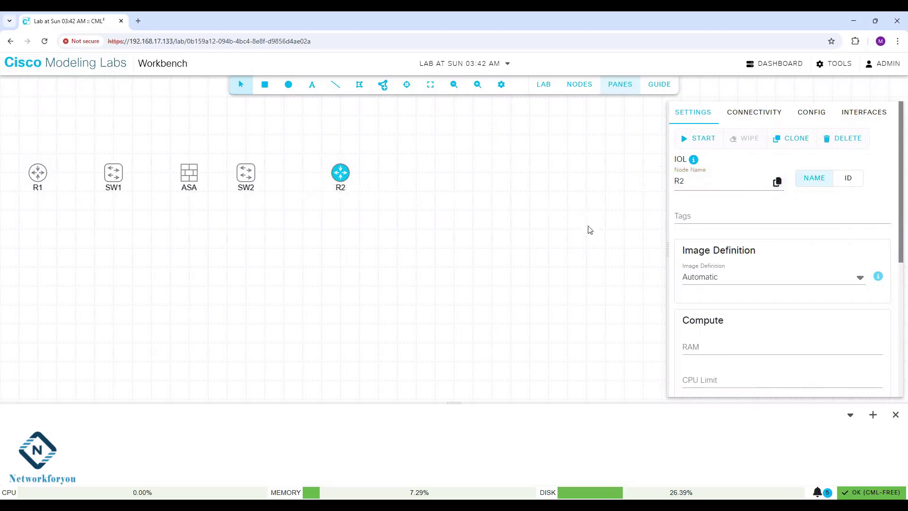
pyautogui.click(494, 226)
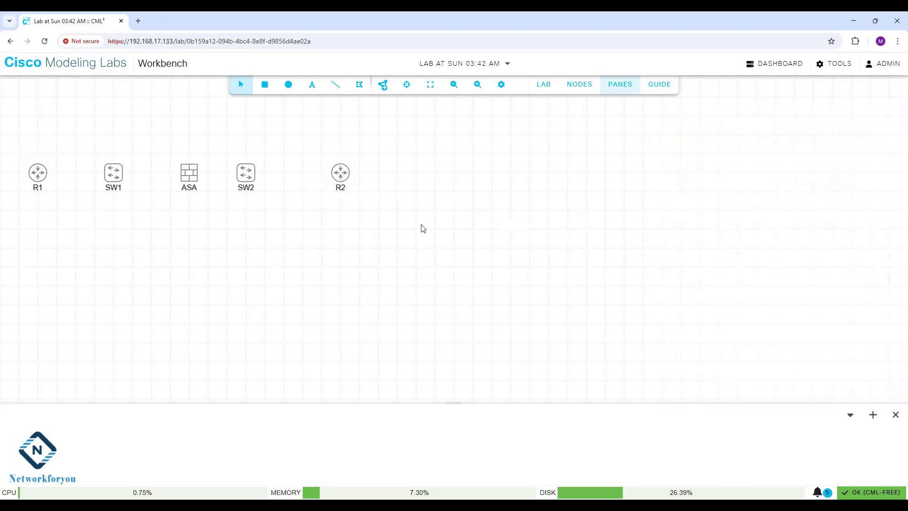
# Create links R1 E0/0 to SW1 E0/0, SW1 to ASA Mgmt0/0, and ASA to SW2.
pyautogui.rightClick(43, 175)
pyautogui.click(67, 218)
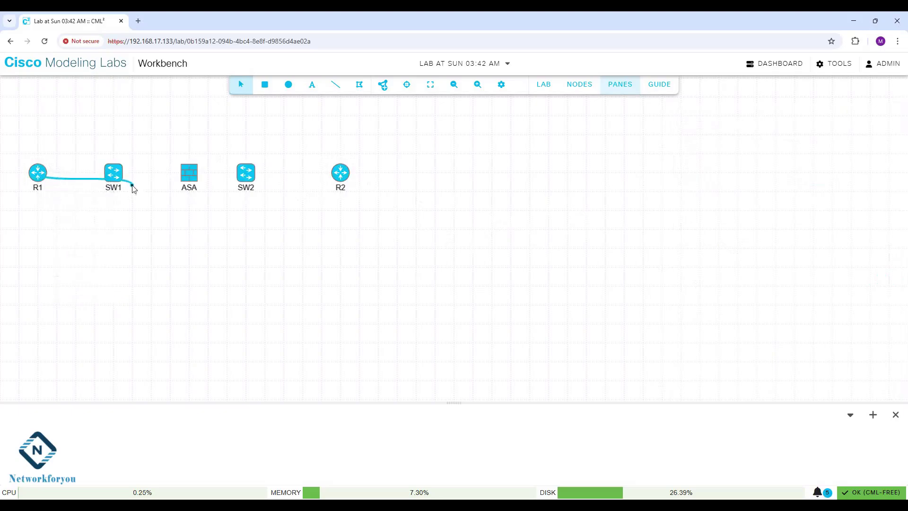
pyautogui.click(115, 179)
pyautogui.click(552, 321)
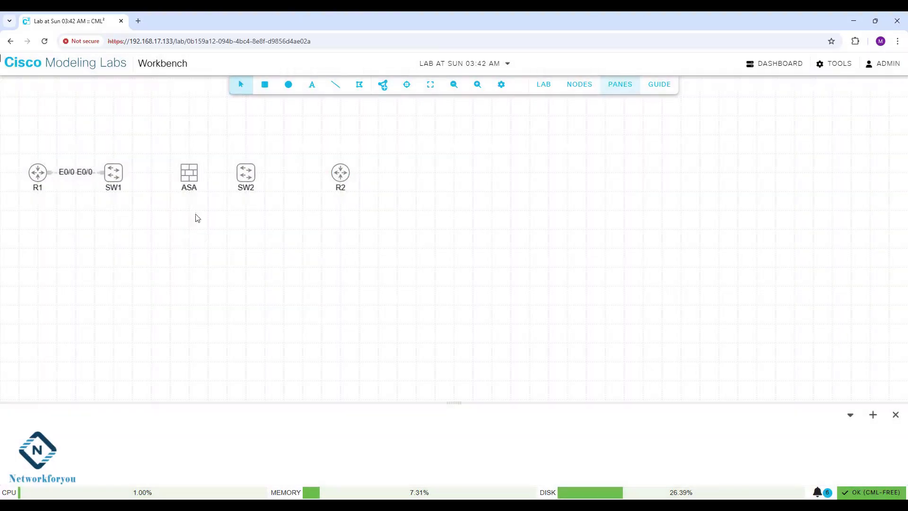
pyautogui.rightClick(120, 178)
pyautogui.click(166, 221)
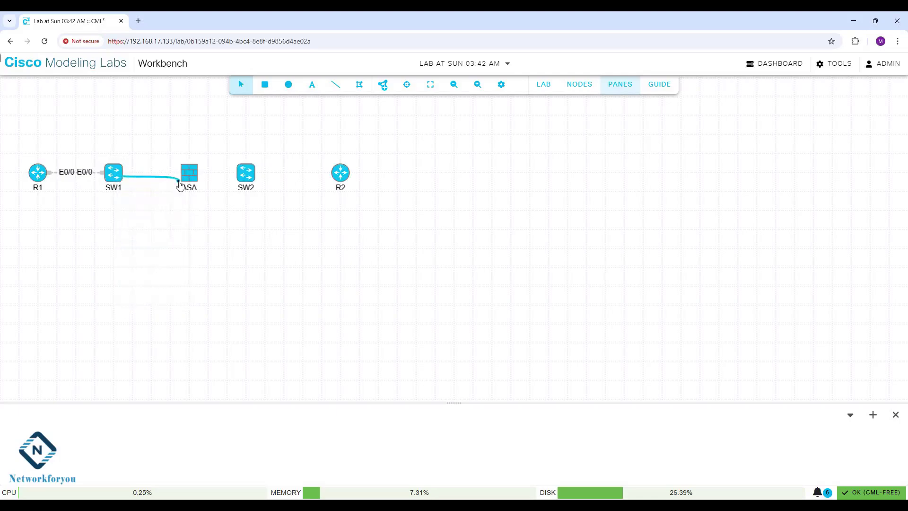
pyautogui.click(189, 188)
pyautogui.click(542, 319)
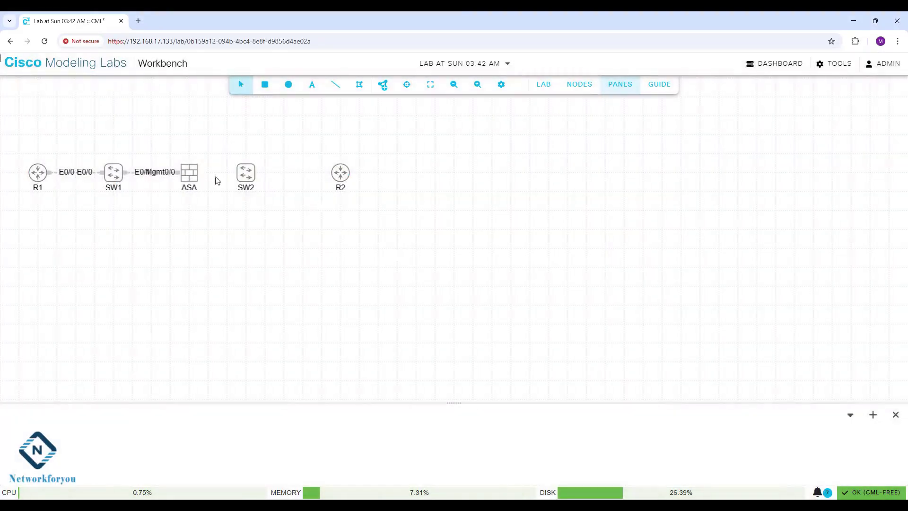
pyautogui.rightClick(194, 183)
pyautogui.moveTo(240, 205); pyautogui.dragTo(246, 174)
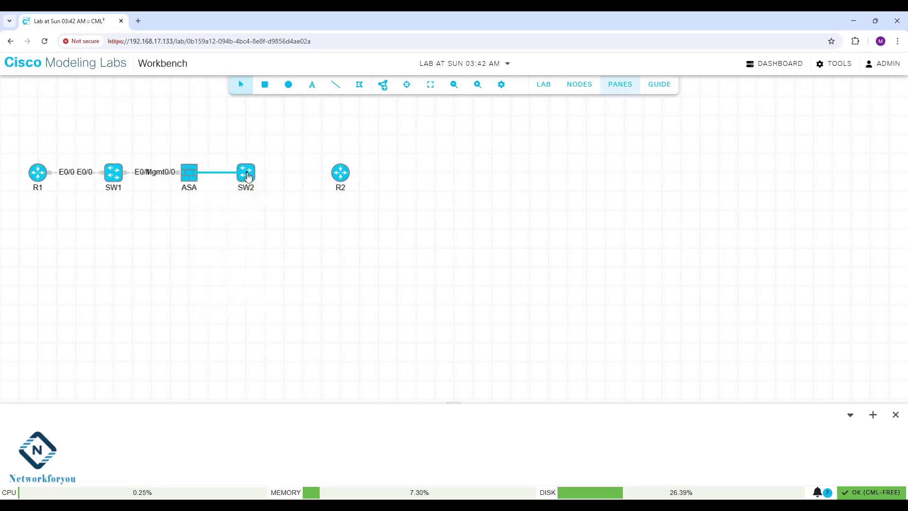
pyautogui.click(567, 319)
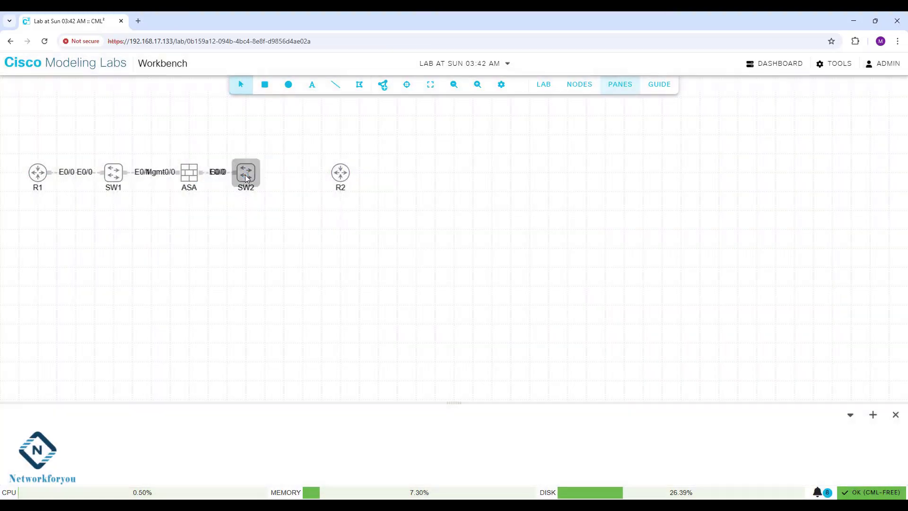
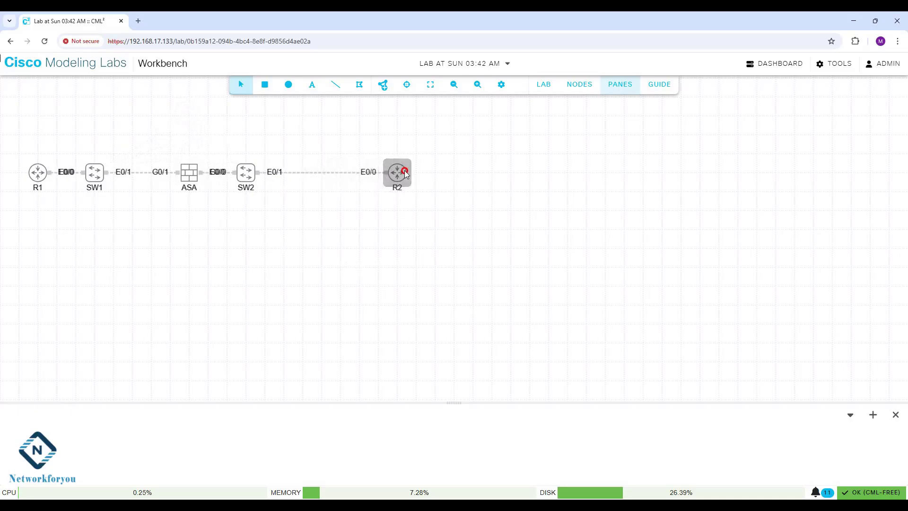
# Place R1 under SW1 and R2 under SW2 with ASA between the switches, then zoom in.
pyautogui.moveTo(247, 173); pyautogui.dragTo(284, 174)
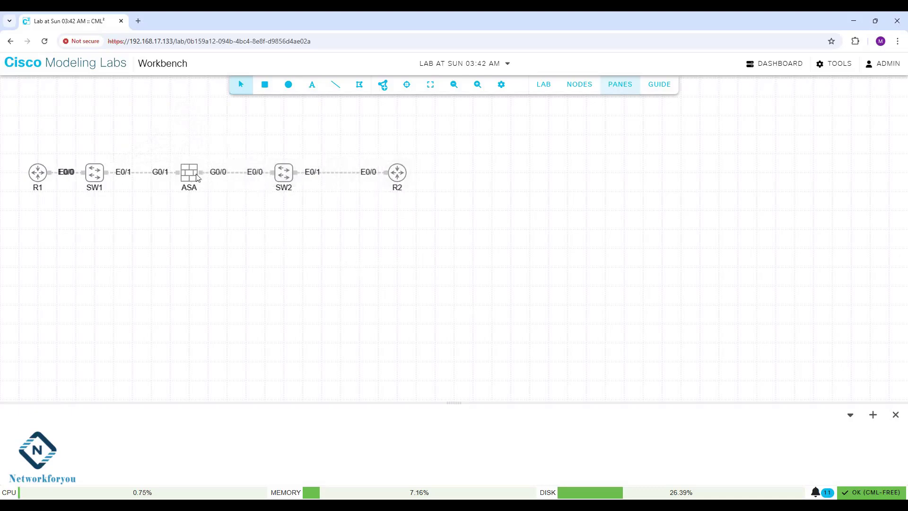
pyautogui.moveTo(190, 173); pyautogui.dragTo(210, 174)
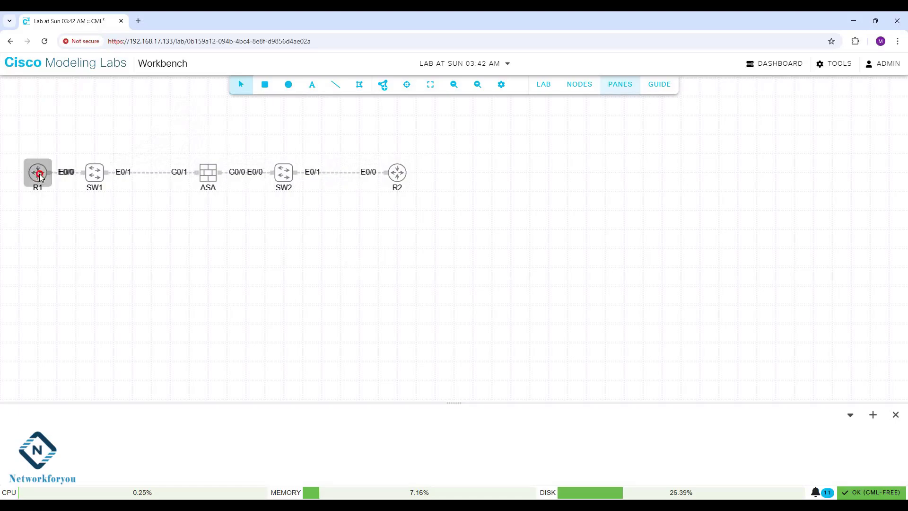
pyautogui.moveTo(42, 177); pyautogui.dragTo(25, 177)
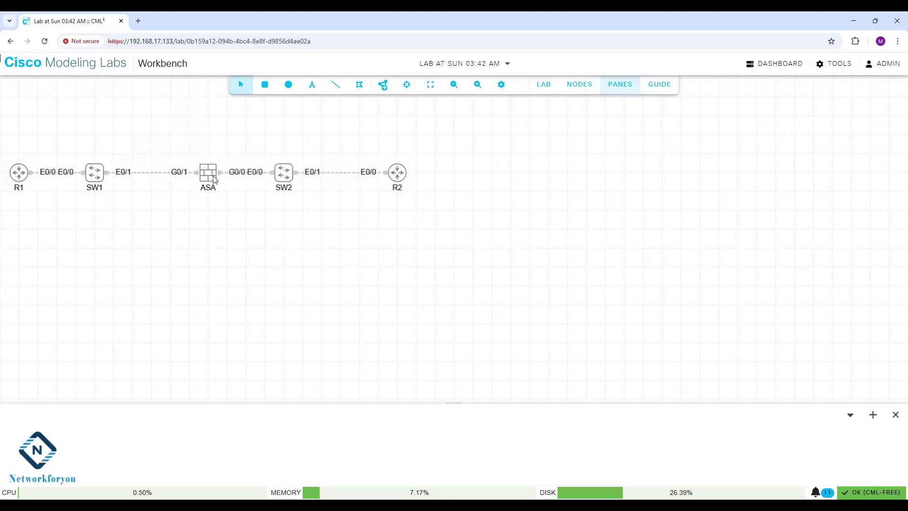
pyautogui.moveTo(19, 177); pyautogui.dragTo(95, 267)
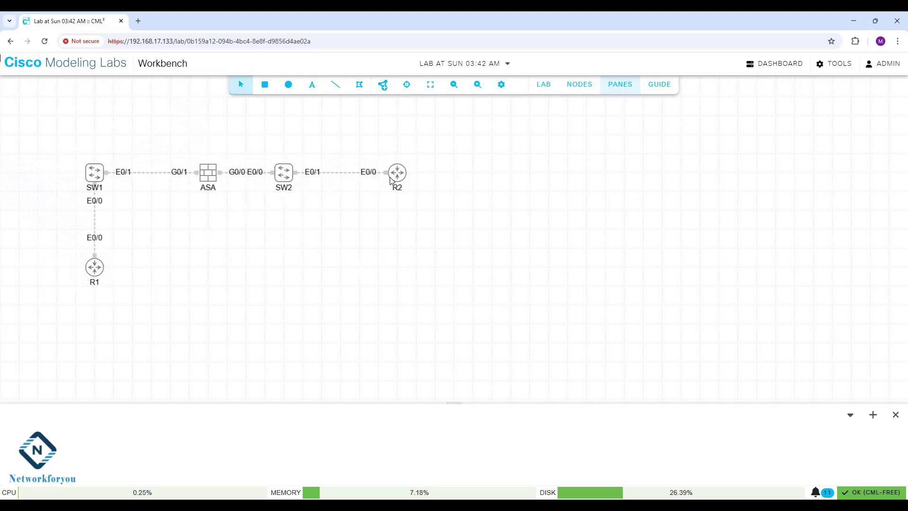
pyautogui.moveTo(395, 176); pyautogui.dragTo(282, 290)
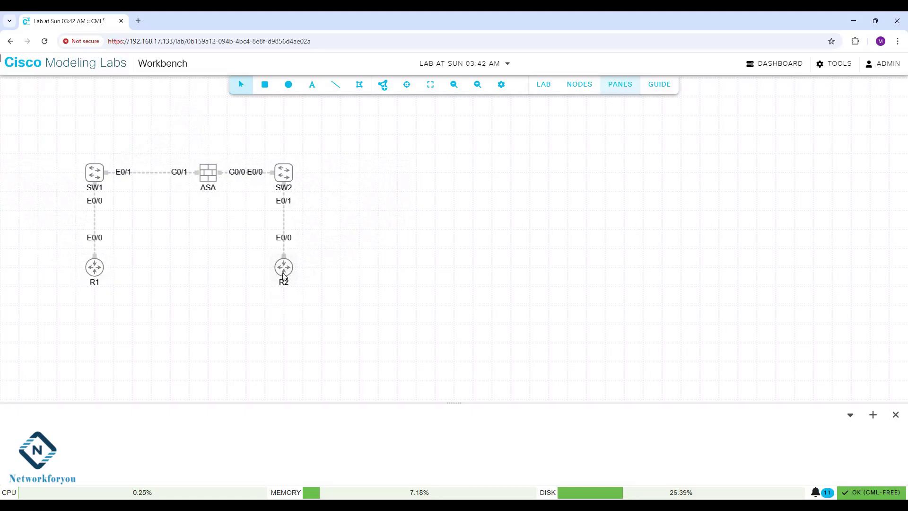
pyautogui.moveTo(40, 146); pyautogui.dragTo(2, 102)
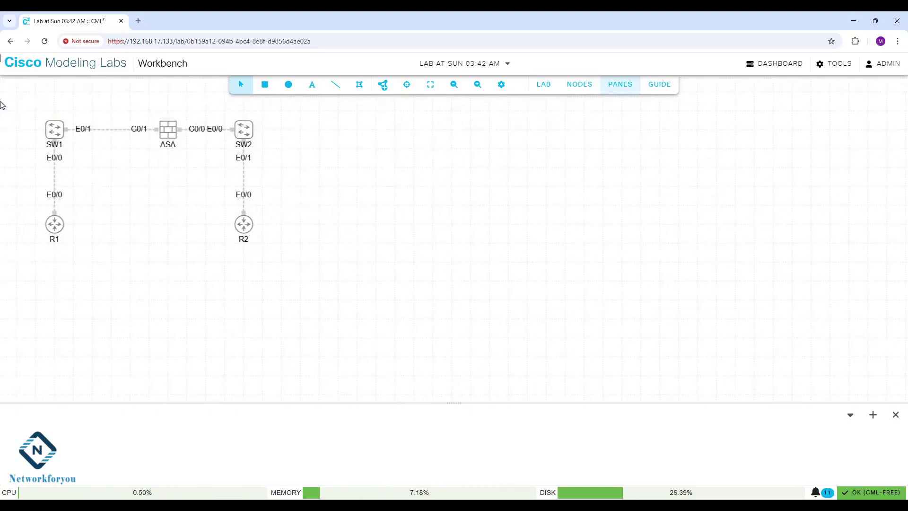
pyautogui.click(477, 84)
pyautogui.moveTo(153, 184); pyautogui.dragTo(169, 189)
# Start the ASA node and connect to its console in an enlarged pane below the canvas.
pyautogui.rightClick(162, 145)
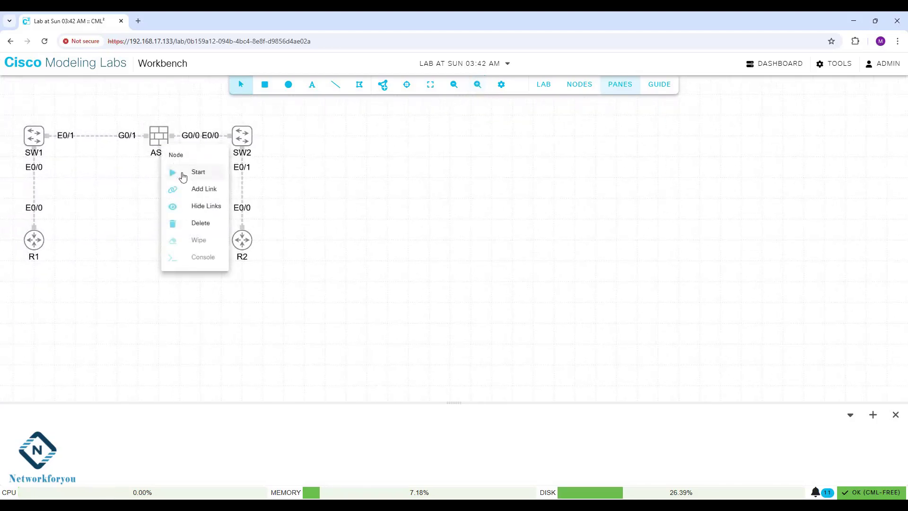
pyautogui.click(182, 173)
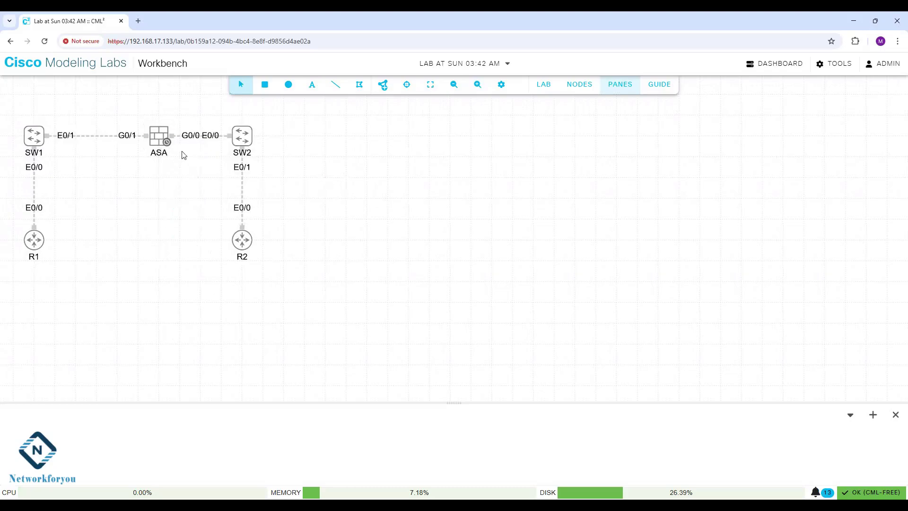
pyautogui.rightClick(163, 142)
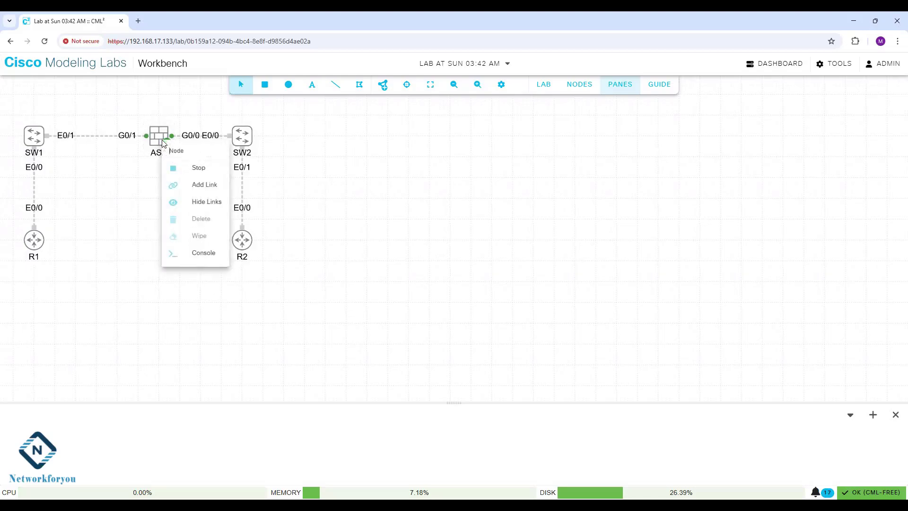
pyautogui.click(206, 254)
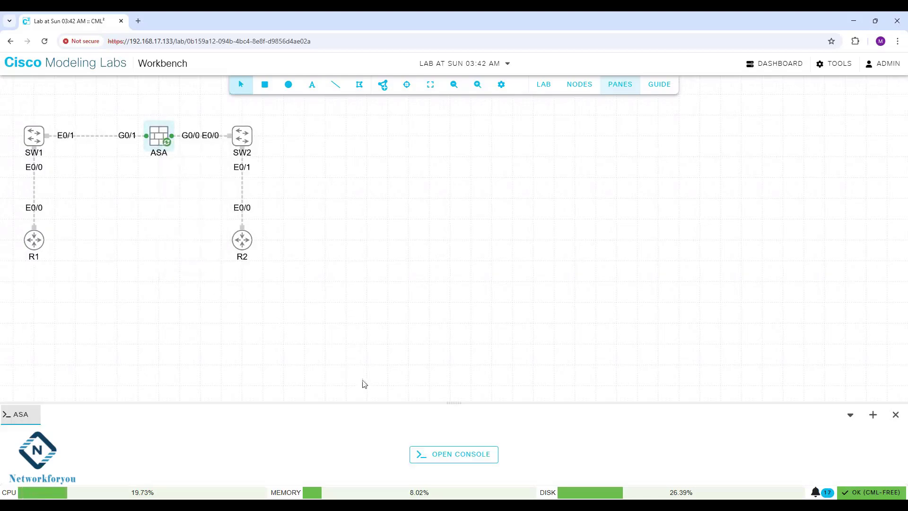
pyautogui.moveTo(387, 403); pyautogui.dragTo(387, 281)
pyautogui.click(442, 398)
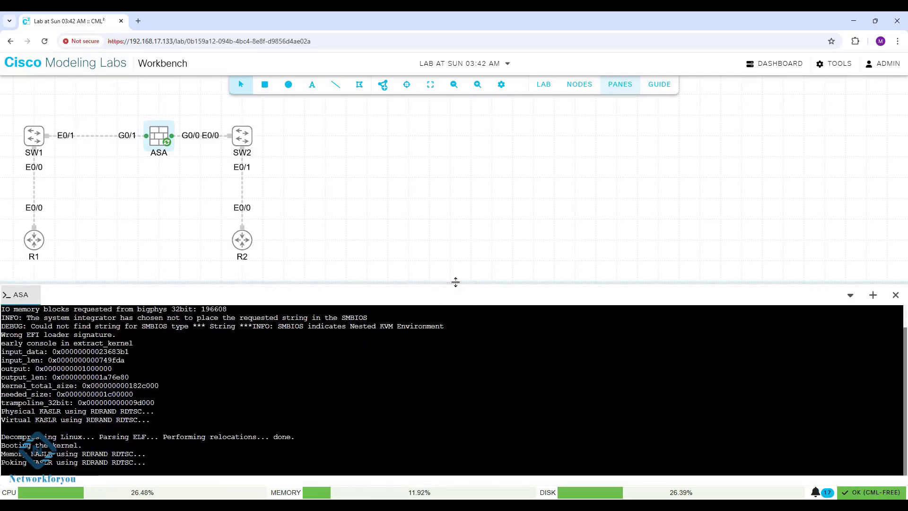
# Make the console pane slightly taller and wait for the ASA to finish booting.
pyautogui.moveTo(456, 283); pyautogui.dragTo(453, 267)
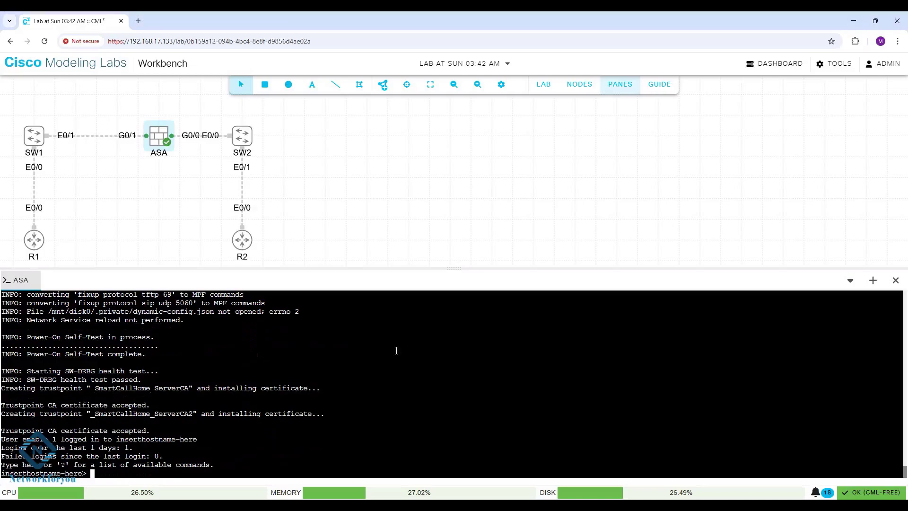
# Enter privileged mode on the ASA with en and the enable password, retrying after a mistyped attempt.
pyautogui.press('Return')
pyautogui.press('Return')
pyautogui.press('Return')
pyautogui.press('Return')
pyautogui.press('Return')
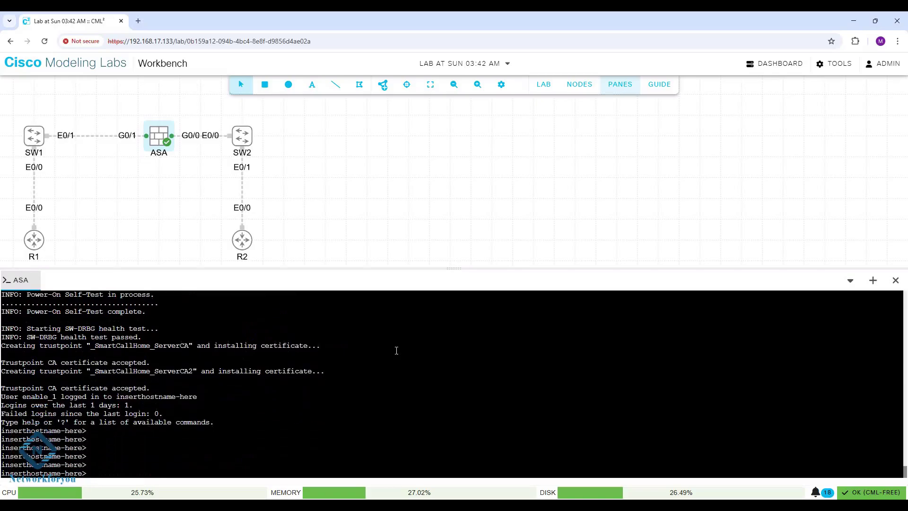
pyautogui.press('Return')
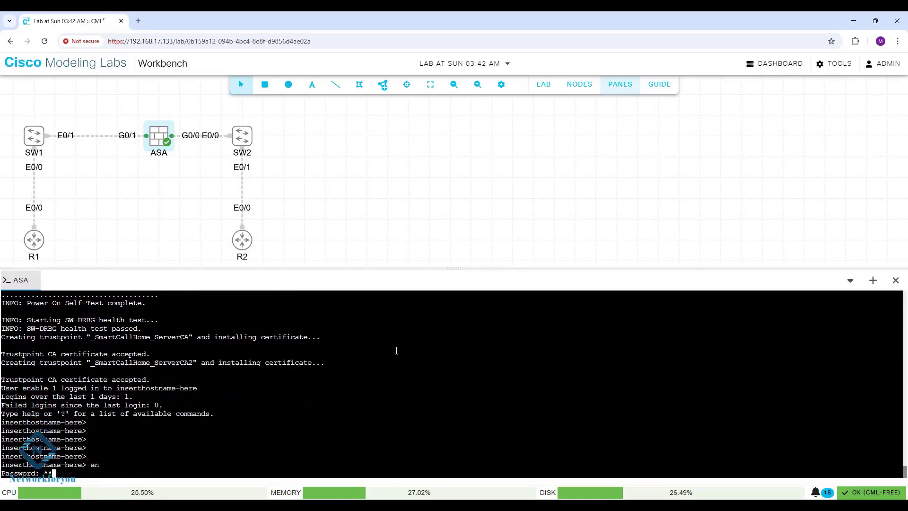
pyautogui.press('BackSpace')
pyautogui.press('BackSpace')
pyautogui.press('BackSpace')
pyautogui.press('BackSpace')
pyautogui.press('BackSpace')
pyautogui.press('BackSpace')
pyautogui.press('Return')
pyautogui.press('Return')
pyautogui.press('Return')
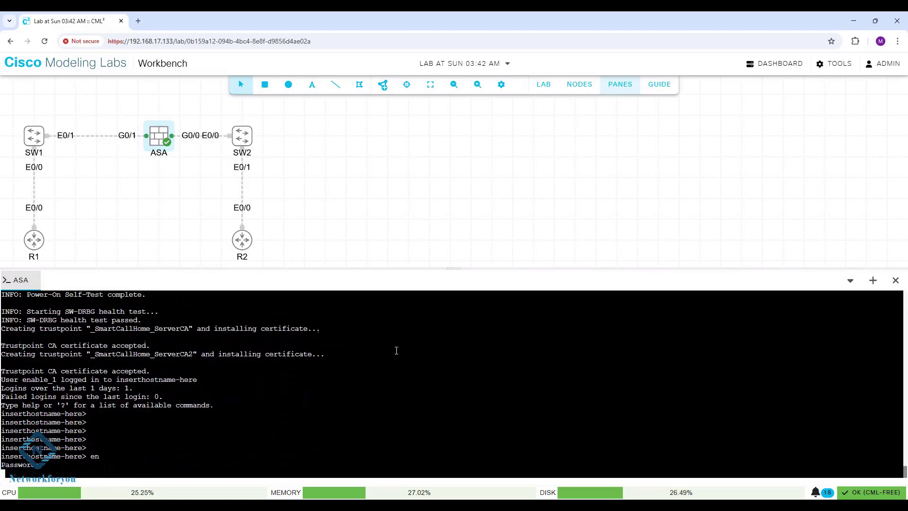
pyautogui.press('Return')
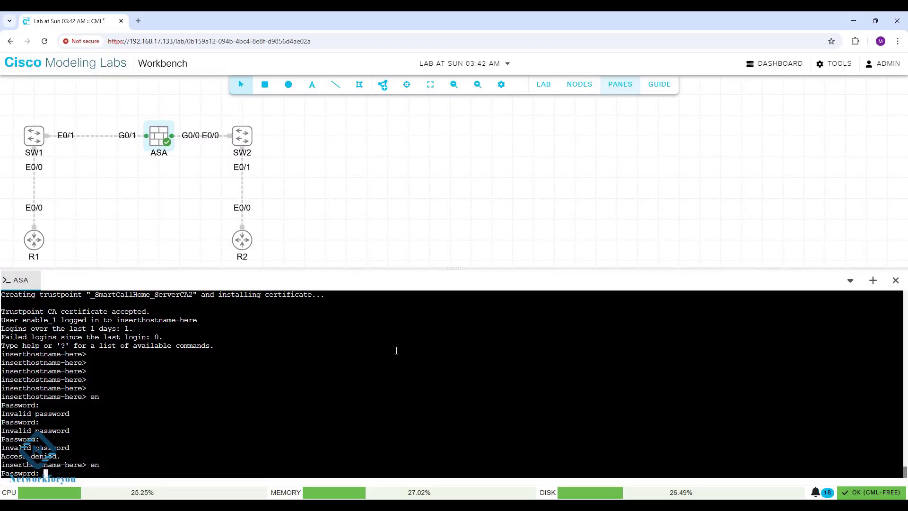
pyautogui.press('Return')
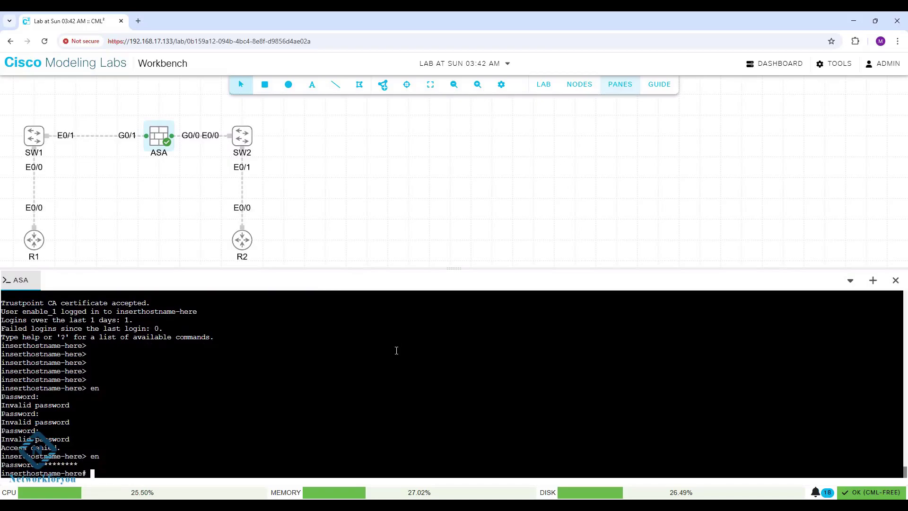
pyautogui.press('Return')
pyautogui.press('Return')
pyautogui.press('Return')
pyautogui.press('Return')
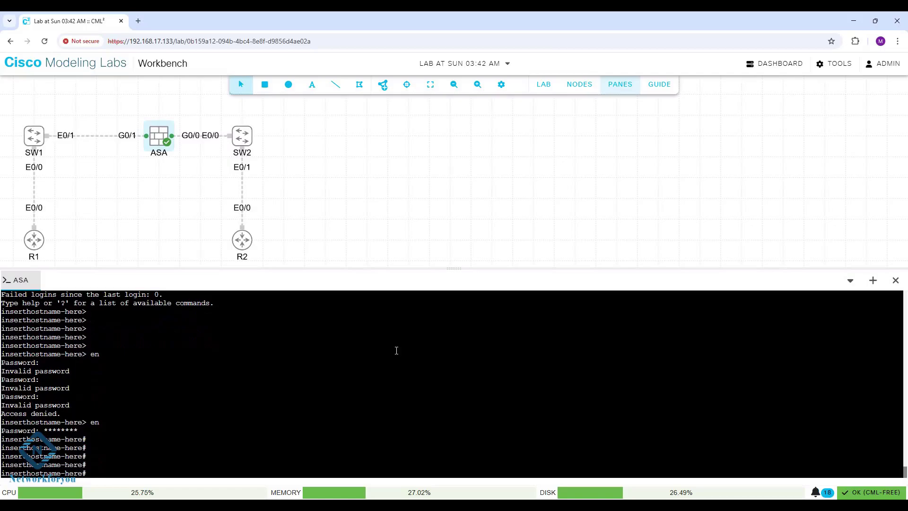
# Add a text annotation right of SW2 that records the ASA enable password.
pyautogui.click(312, 85)
pyautogui.click(307, 141)
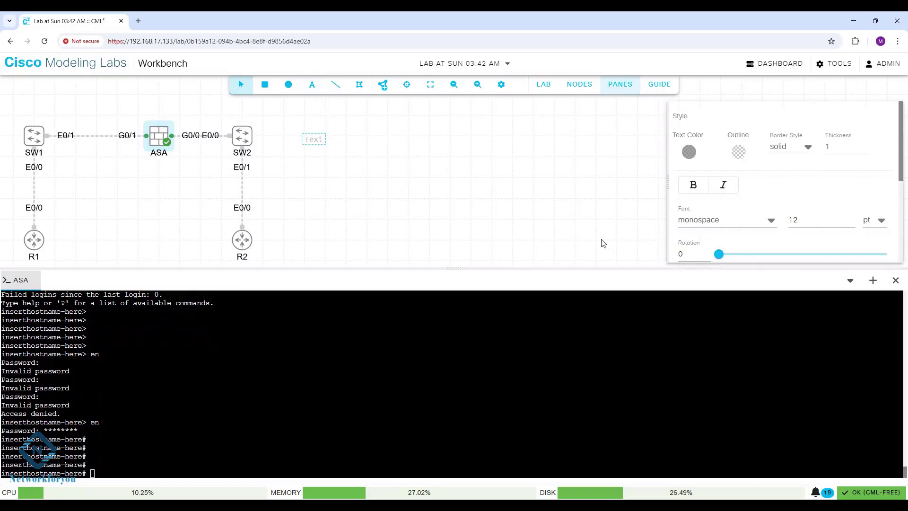
pyautogui.scroll(-3, 689, 239)
pyautogui.click(689, 153)
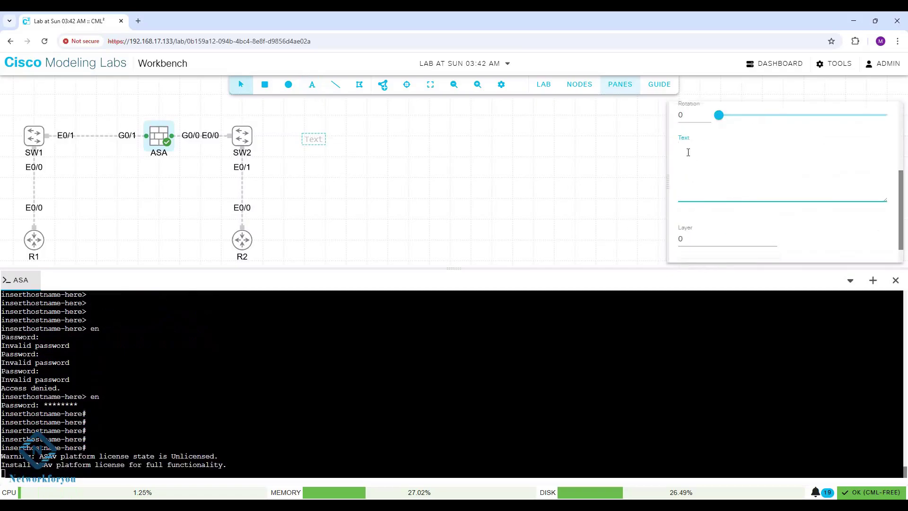
pyautogui.scroll(2, 692, 152)
pyautogui.scroll(-1, 701, 203)
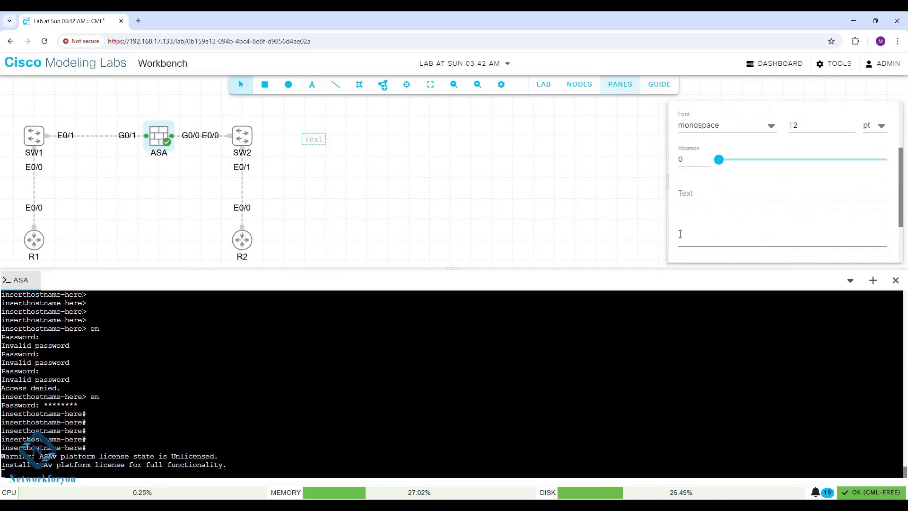
pyautogui.click(701, 193)
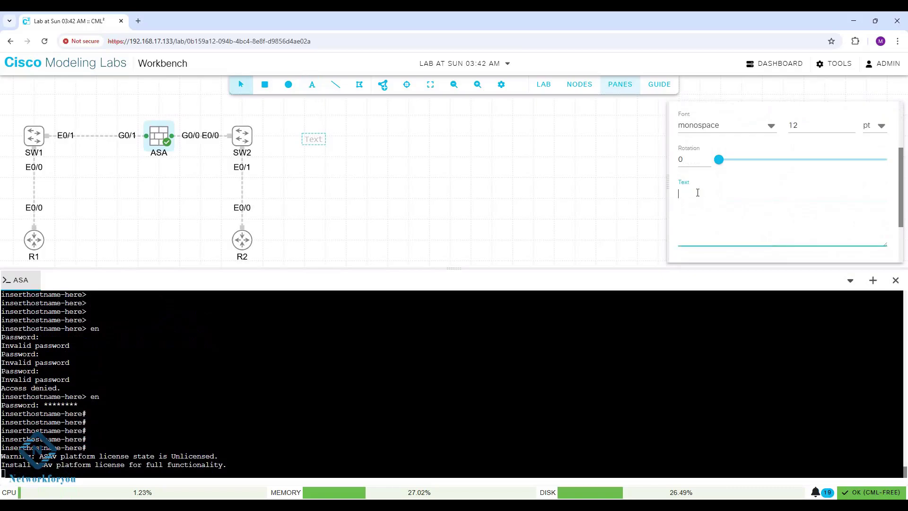
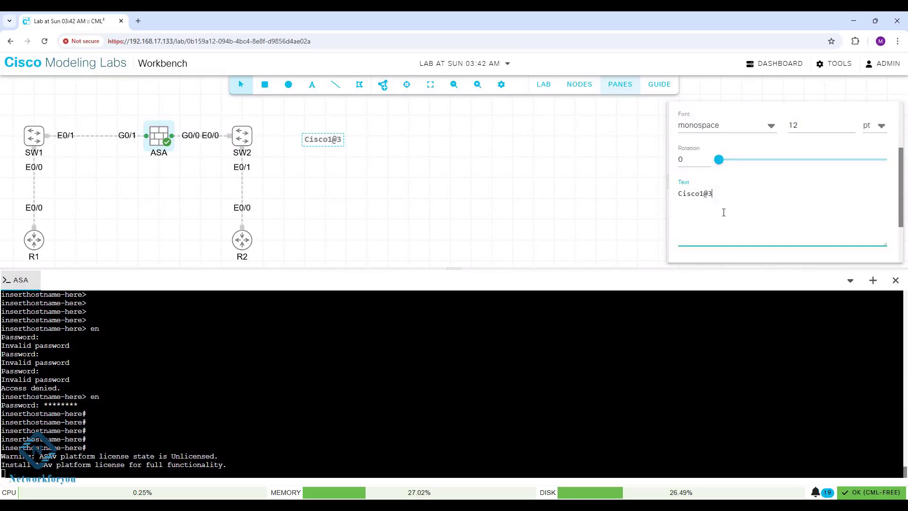
pyautogui.scroll(-2, 724, 212)
pyautogui.click(704, 240)
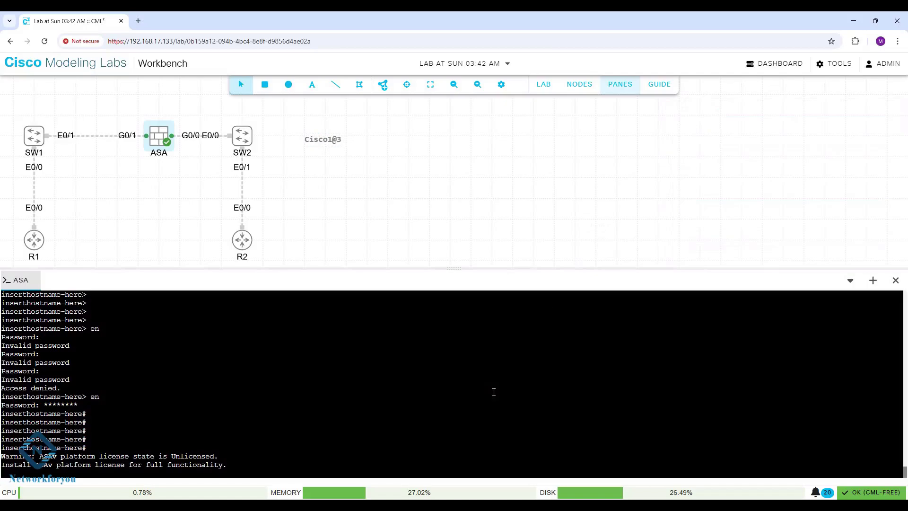
# Enter config mode, answer 'no' to anonymous reporting, and set the hostname to ASA.
pyautogui.press('Return')
pyautogui.press('Return')
pyautogui.press('Return')
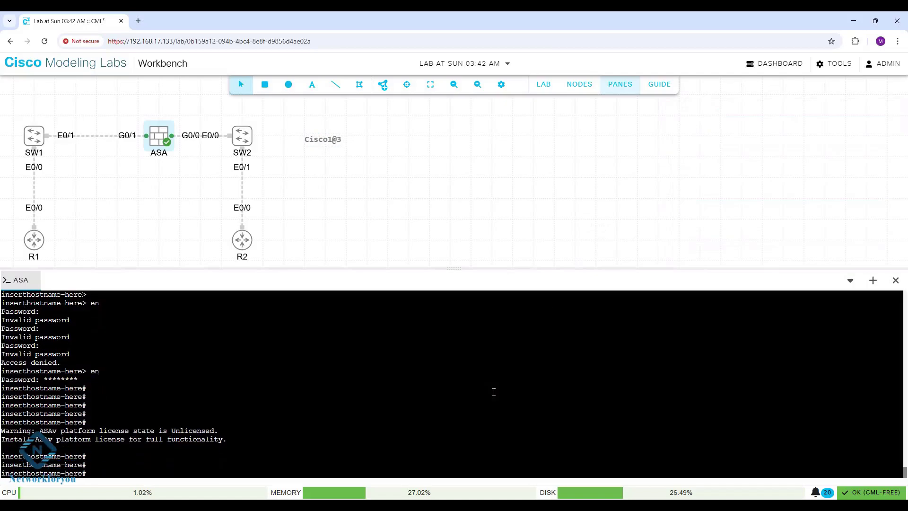
pyautogui.write('config t')
pyautogui.press('Return')
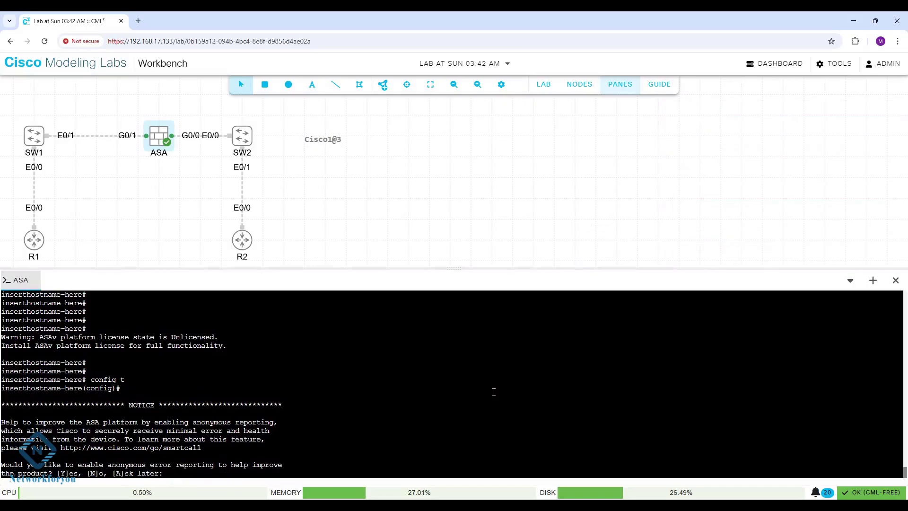
pyautogui.write('no')
pyautogui.press('Return')
pyautogui.press('Return')
pyautogui.press('Return')
pyautogui.press('Return')
pyautogui.press('Return')
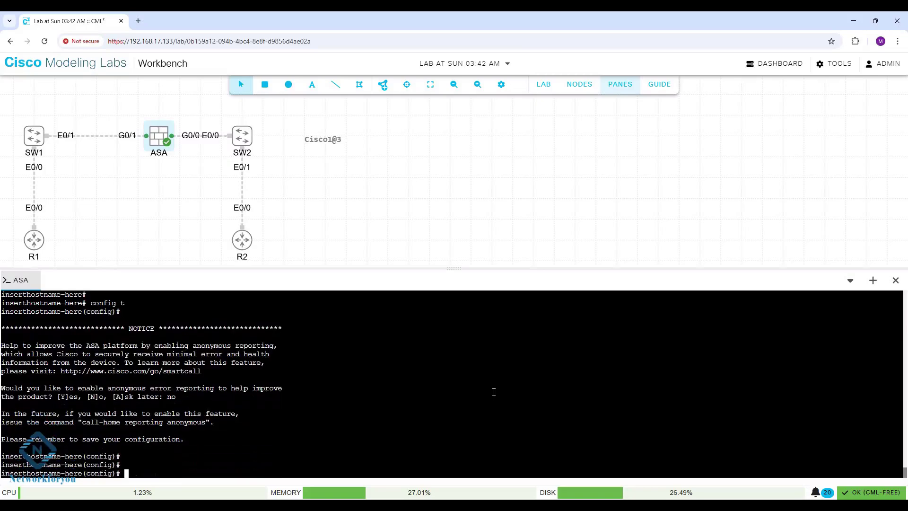
pyautogui.write('host')
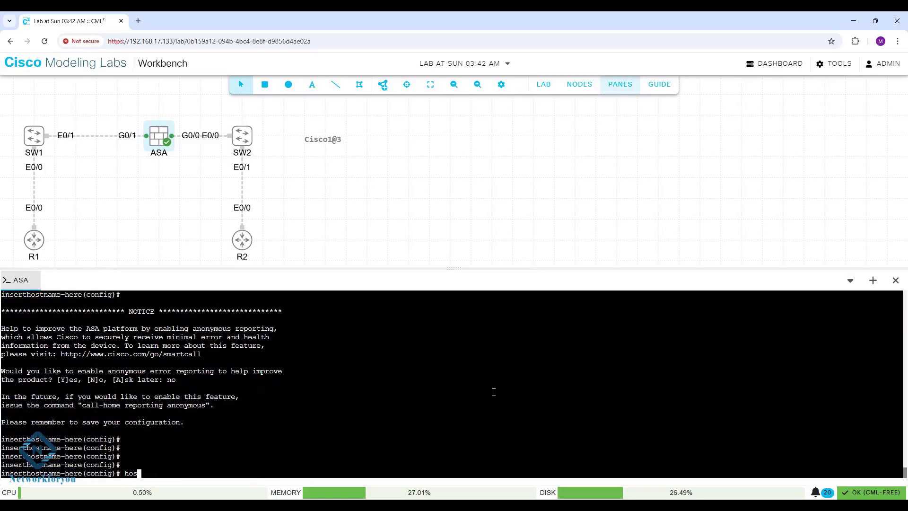
pyautogui.press('Tab')
pyautogui.write('ASA')
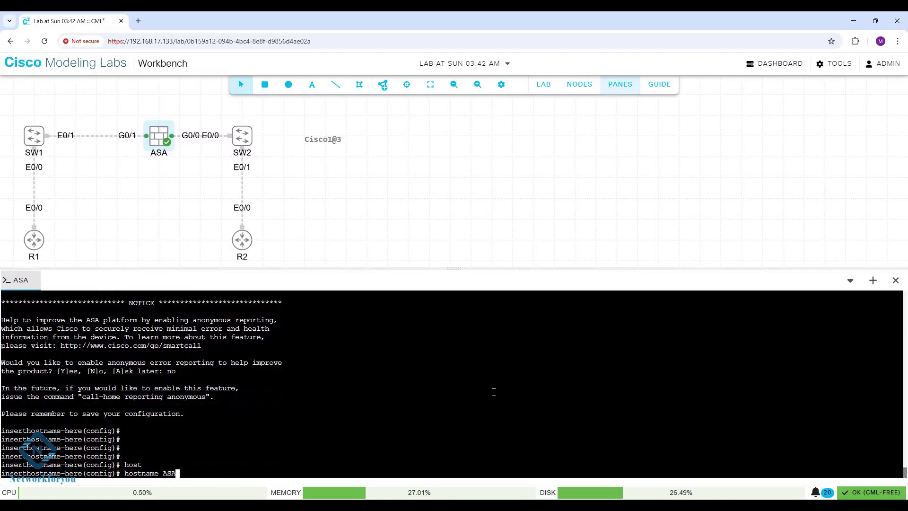
pyautogui.press('Return')
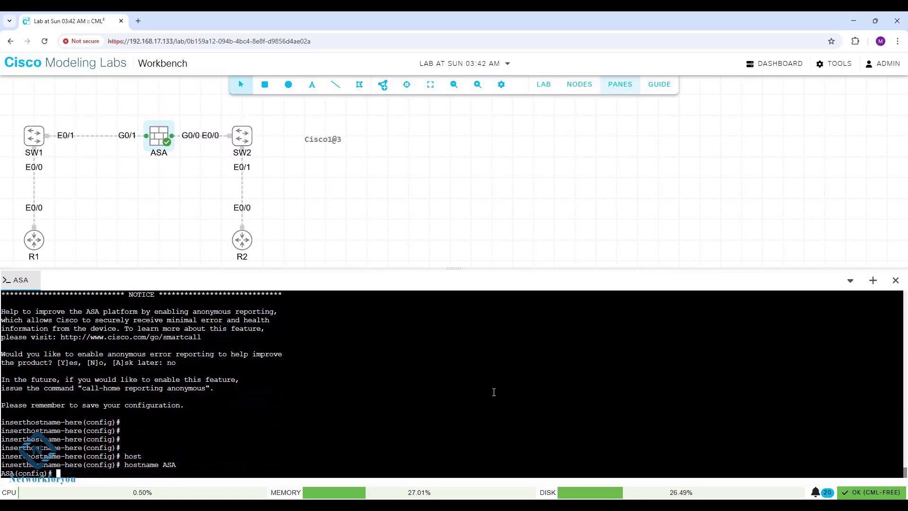
# List the ASA interface summary with 'sh int ip br' after two failed command variants.
pyautogui.write('sh ip int br')
pyautogui.press('Return')
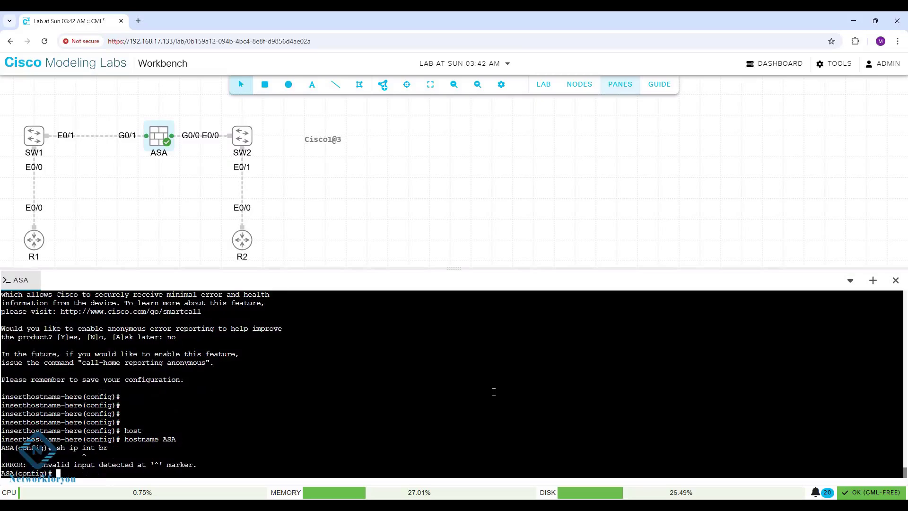
pyautogui.write('sh int br')
pyautogui.press('Return')
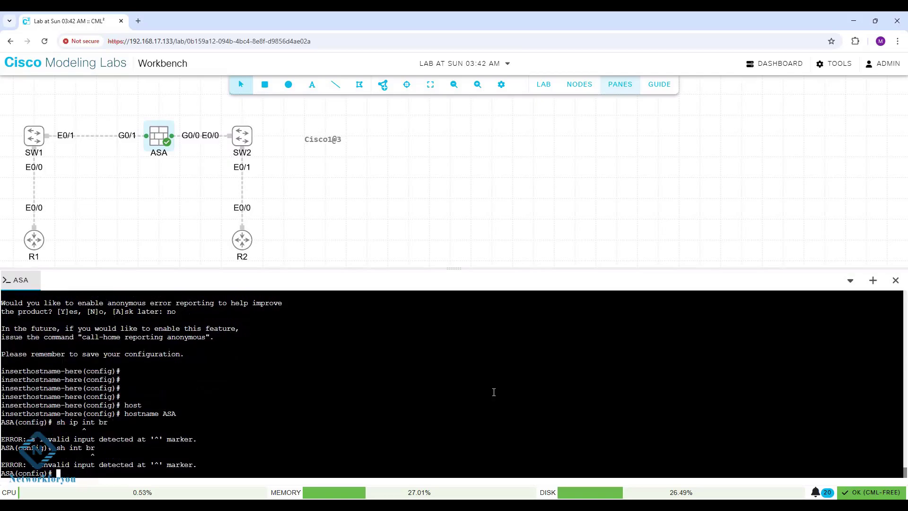
pyautogui.write('sh int ip br')
pyautogui.press('Return')
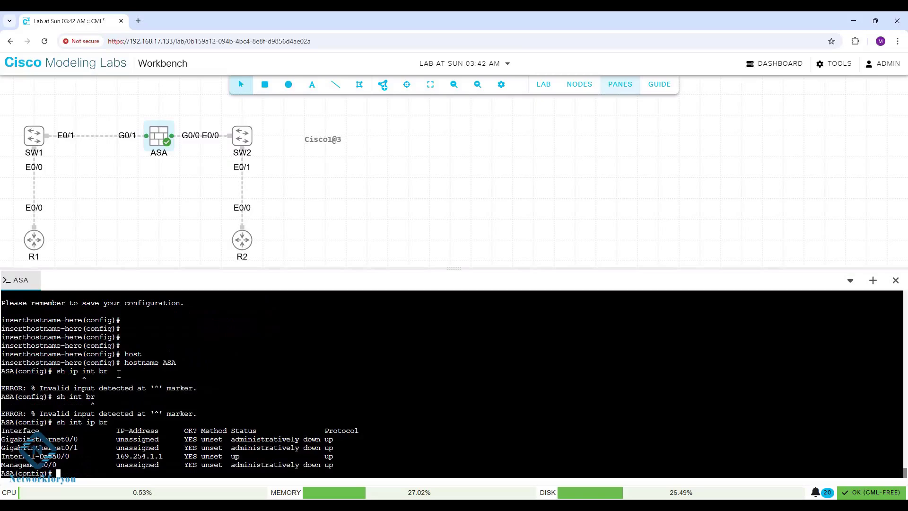
# Highlight the 'sh int ip br' command and both Gigabit interface rows in the console.
pyautogui.moveTo(116, 371); pyautogui.dragTo(57, 371)
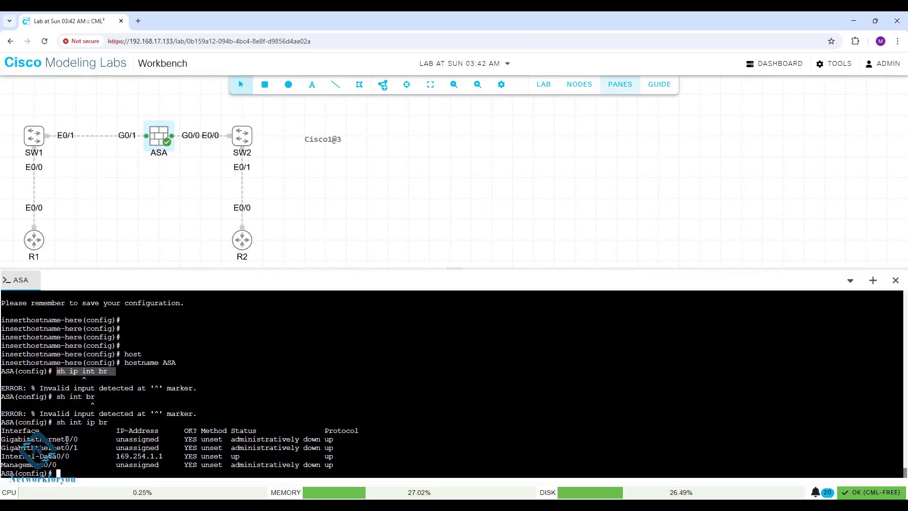
pyautogui.moveTo(57, 425); pyautogui.dragTo(65, 423)
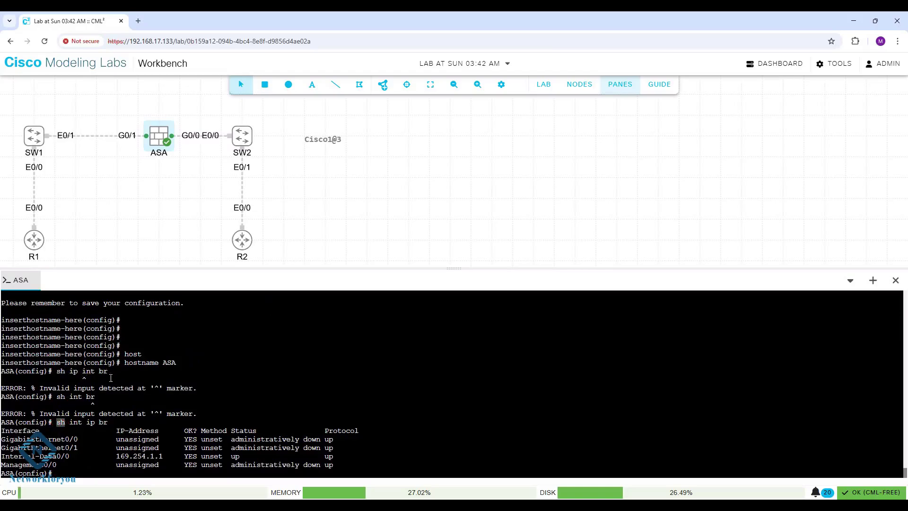
pyautogui.moveTo(116, 424); pyautogui.dragTo(54, 422)
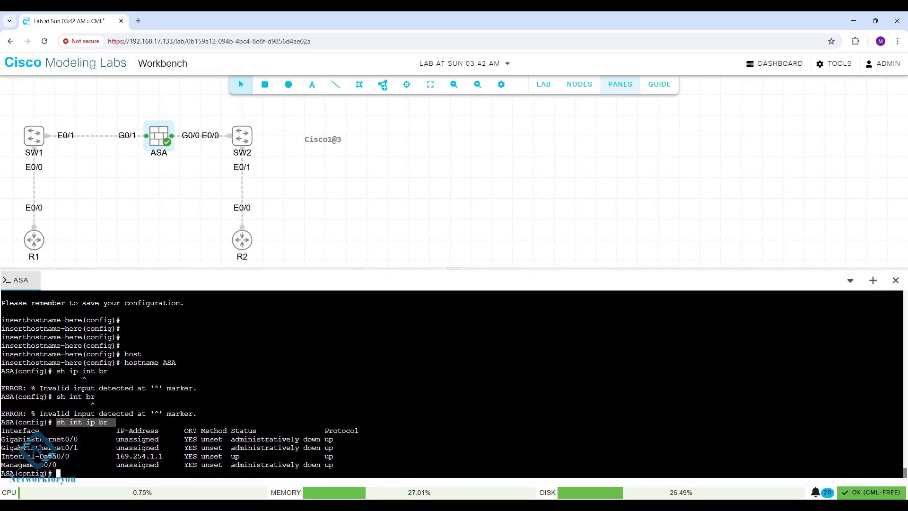
pyautogui.moveTo(2, 439); pyautogui.dragTo(87, 440)
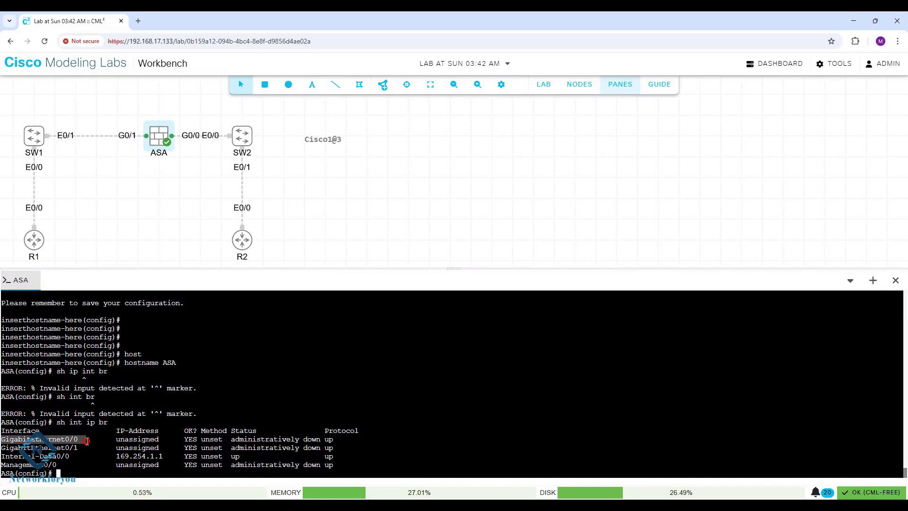
pyautogui.moveTo(87, 441); pyautogui.dragTo(349, 447)
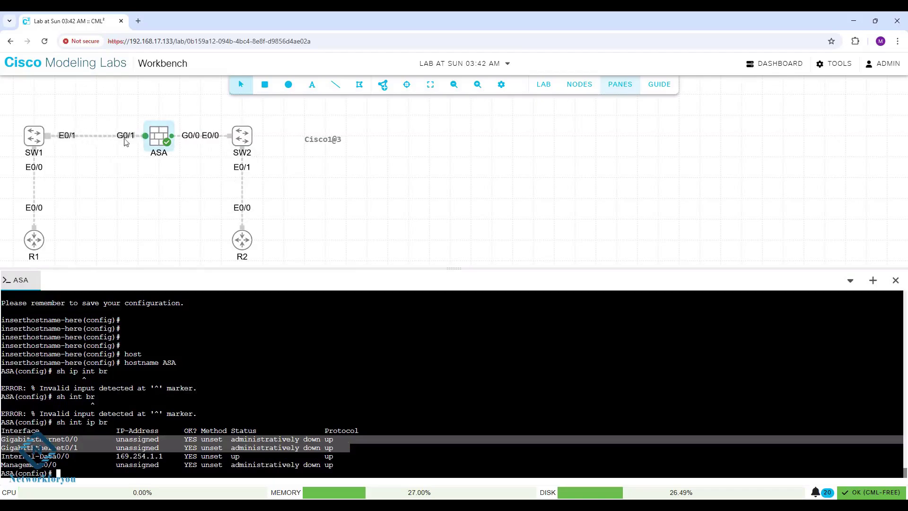
# Open and dismiss the password annotation's options, then switch to text-annotation mode.
pyautogui.rightClick(328, 145)
pyautogui.click(507, 134)
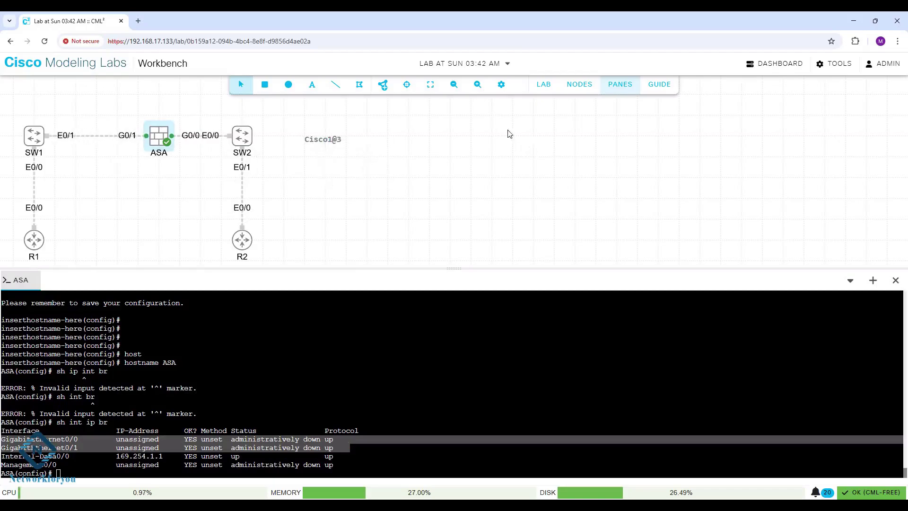
pyautogui.click(312, 85)
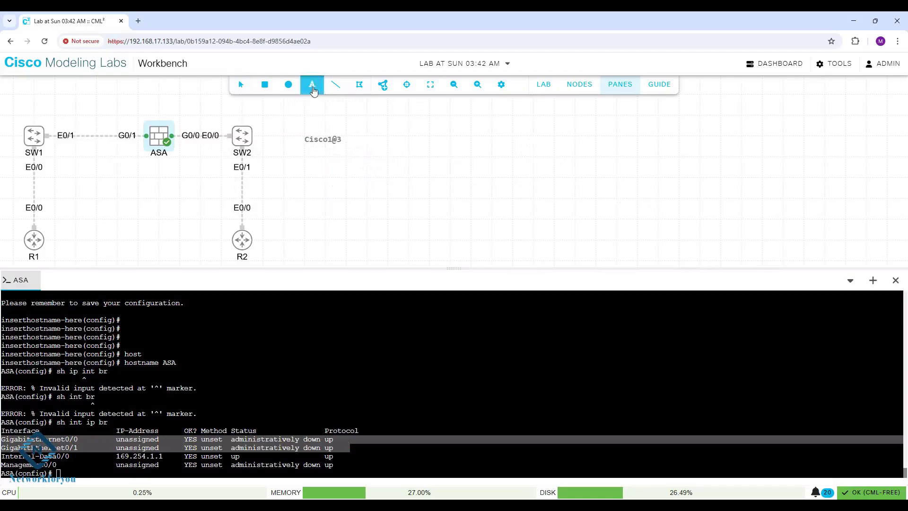
# Place a bold 'Inside Zone' label above the SW1–ASA link.
pyautogui.click(80, 114)
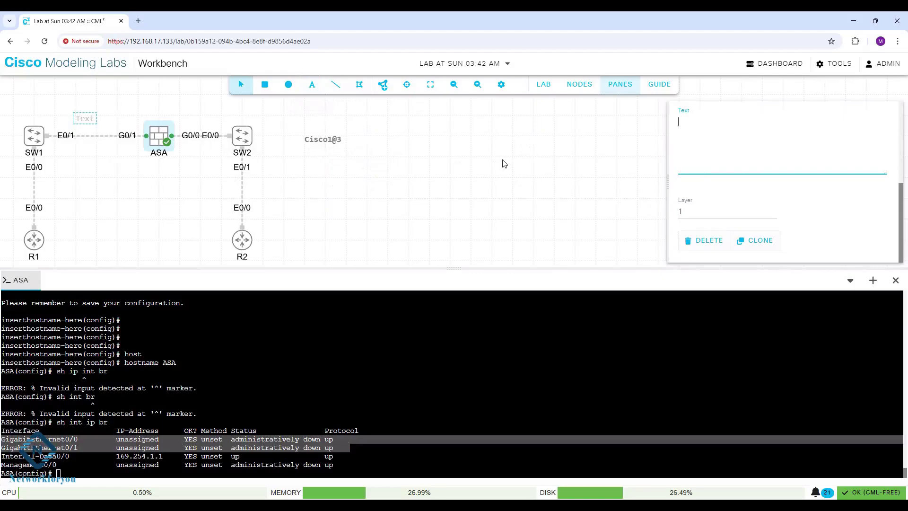
pyautogui.write('Inside Zone')
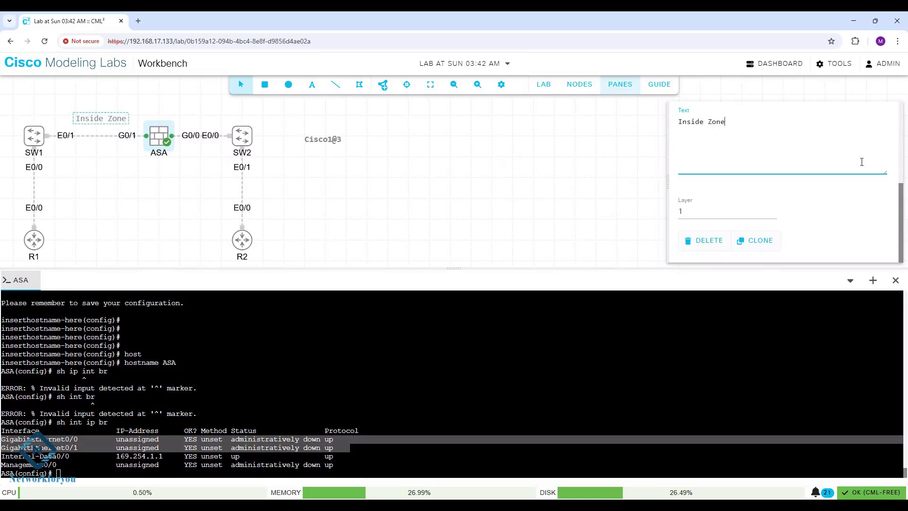
pyautogui.scroll(3, 746, 184)
pyautogui.click(694, 160)
pyautogui.click(455, 197)
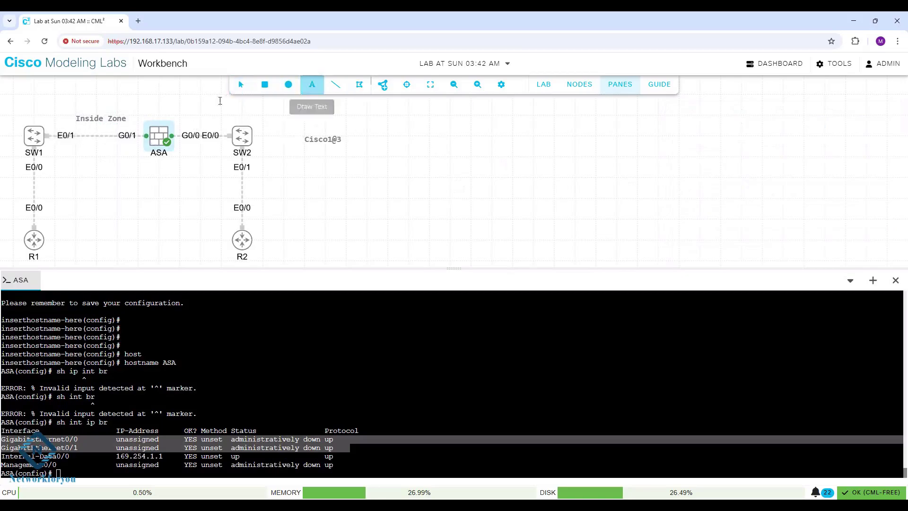
# Add a bold 'Outside Zone' label above the ASA–SW2 link.
pyautogui.click(314, 85)
pyautogui.click(204, 119)
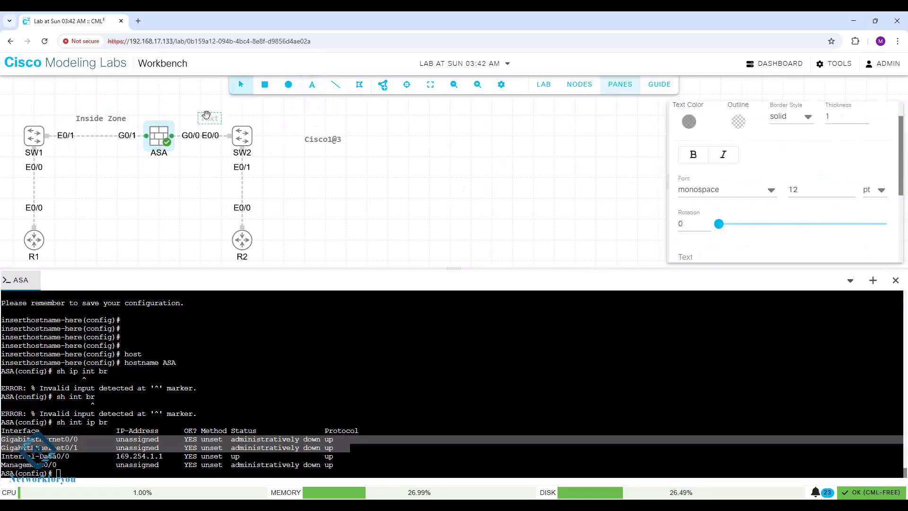
pyautogui.scroll(-1, 712, 191)
pyautogui.scroll(-2, 711, 191)
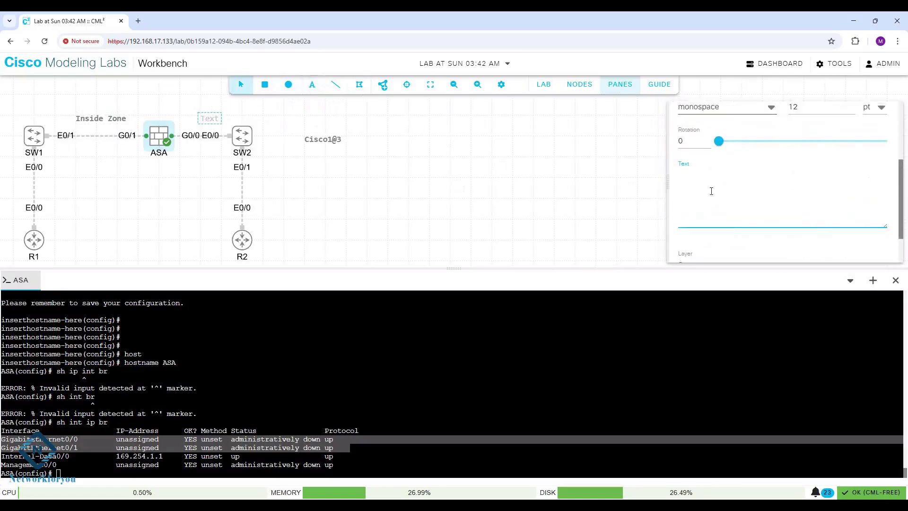
pyautogui.scroll(3, 710, 192)
pyautogui.click(704, 157)
pyautogui.scroll(-1, 708, 178)
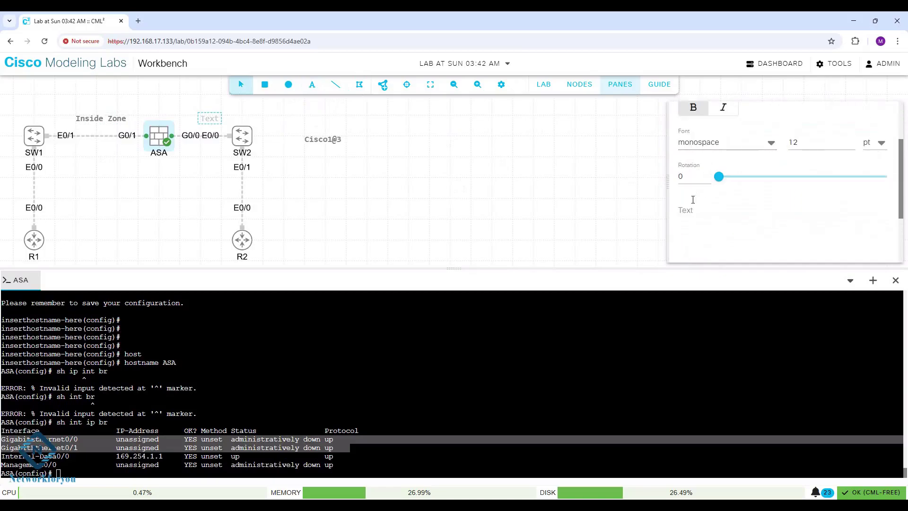
pyautogui.click(692, 210)
pyautogui.write('Out')
pyautogui.write('sic')
pyautogui.write('de Zone')
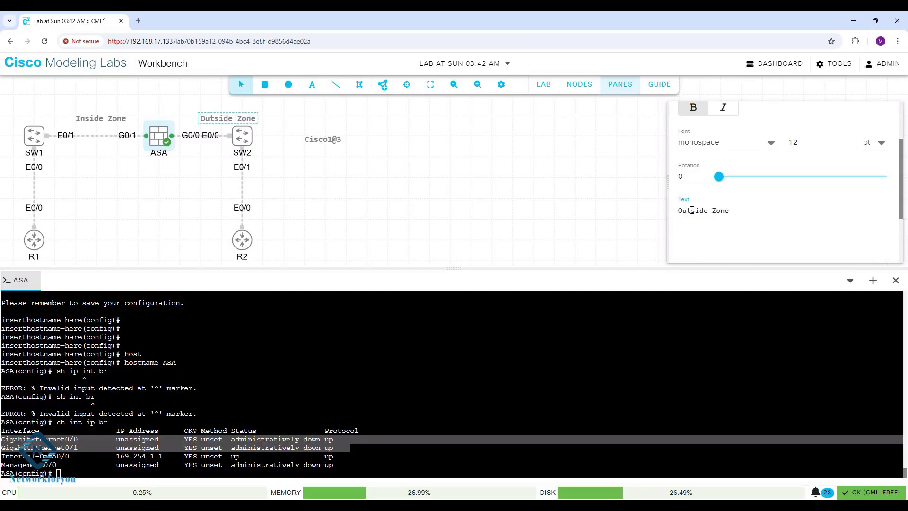
pyautogui.click(568, 175)
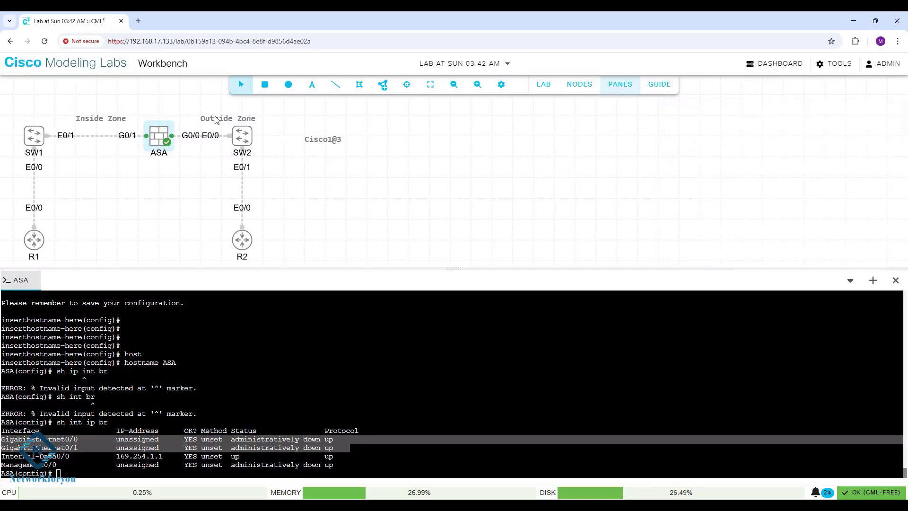
# Shift the Outside Zone label left over the ASA–SW2 link and clear the console highlight.
pyautogui.moveTo(215, 121); pyautogui.dragTo(209, 117)
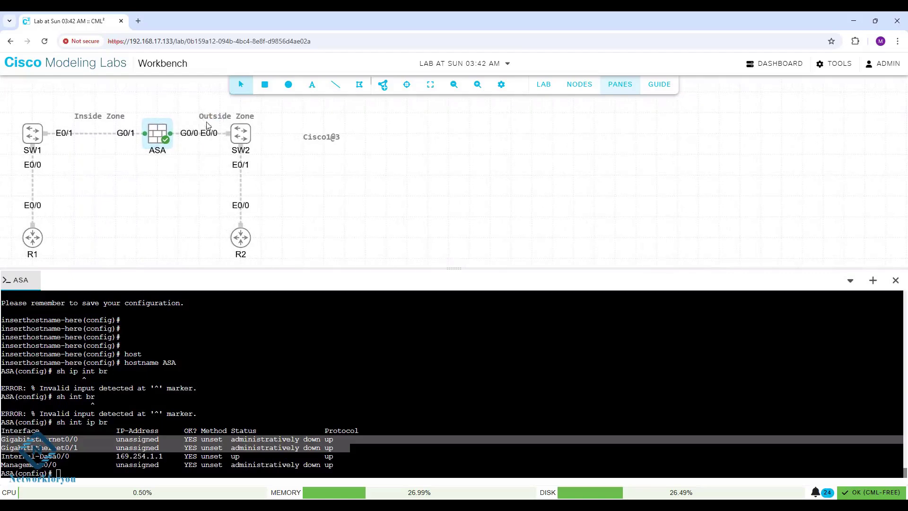
pyautogui.click(207, 117)
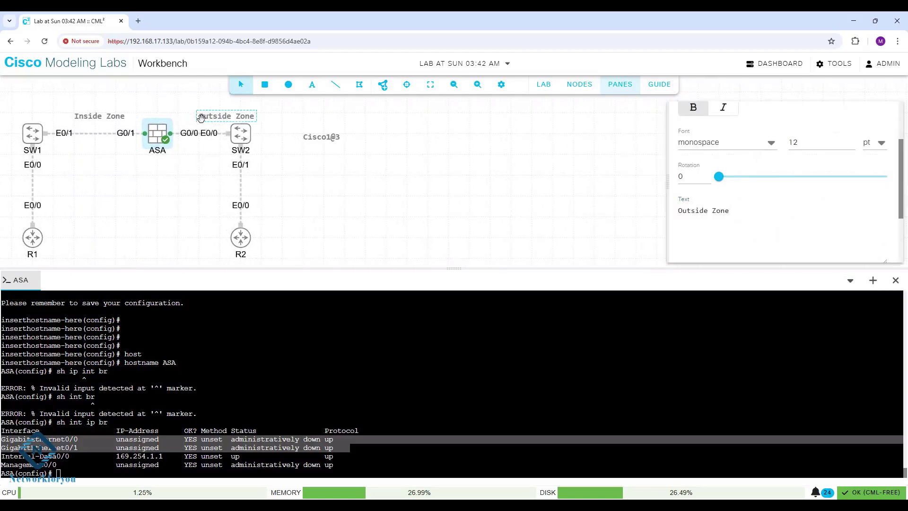
pyautogui.moveTo(219, 116); pyautogui.dragTo(198, 116)
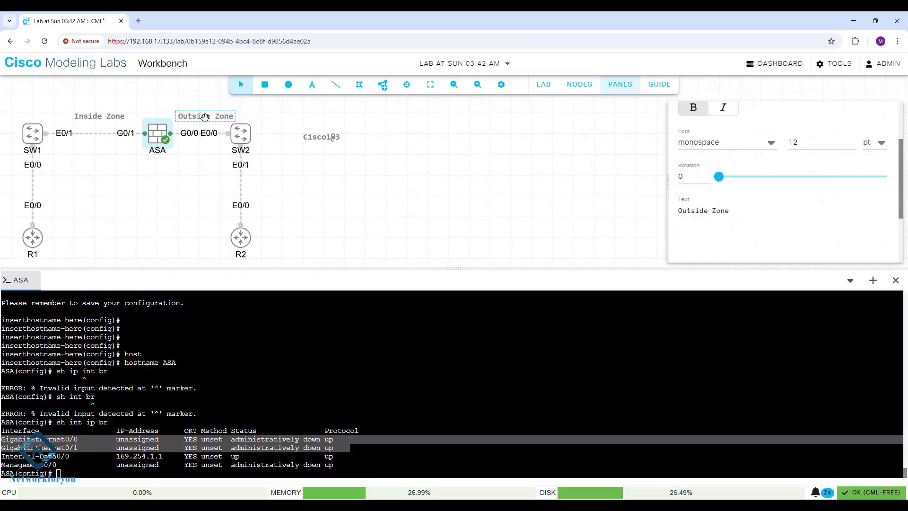
pyautogui.click(181, 183)
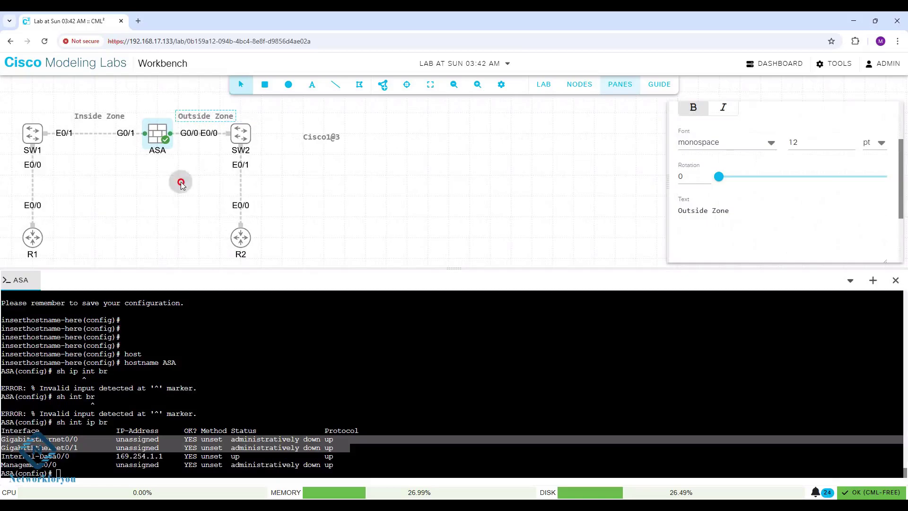
pyautogui.click(191, 416)
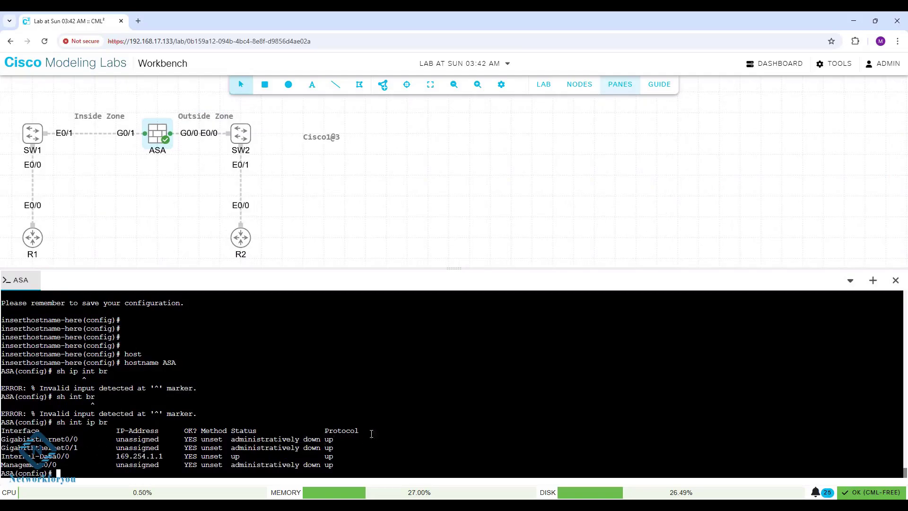
# Name GigabitEthernet0/0 outside, address it 192.168.2.1 255.255.255.0, and enable it.
pyautogui.click(400, 412)
pyautogui.write('int g0/0')
pyautogui.press('Return')
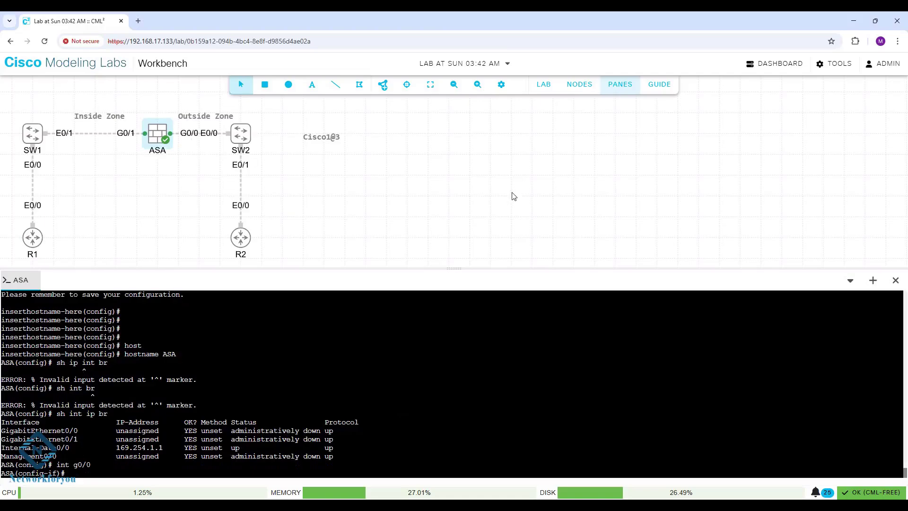
pyautogui.write('nameif')
pyautogui.write('outside')
pyautogui.press('Return')
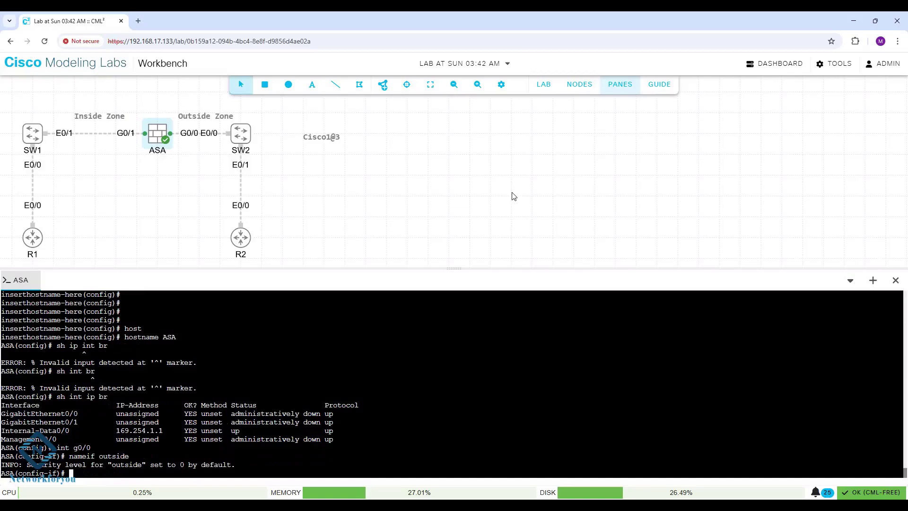
pyautogui.write('ip add 192.168.2.1 255.255.255.0')
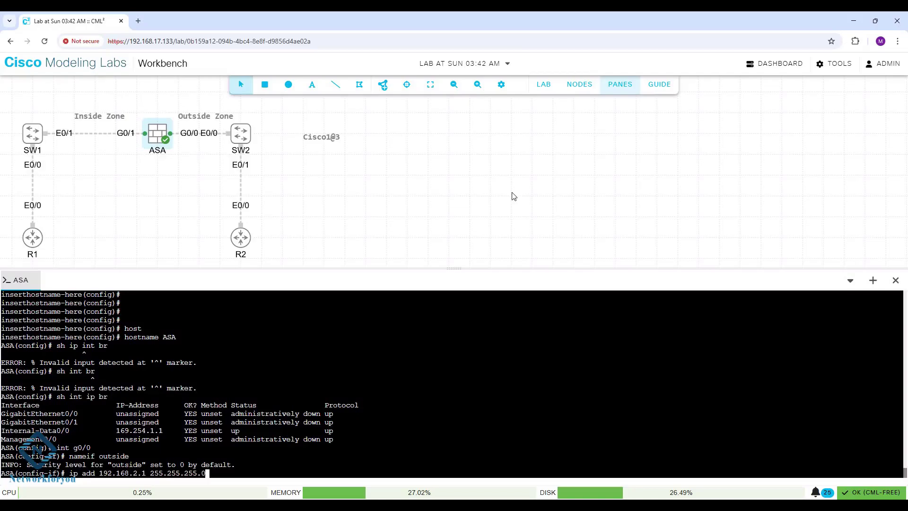
pyautogui.press('Return')
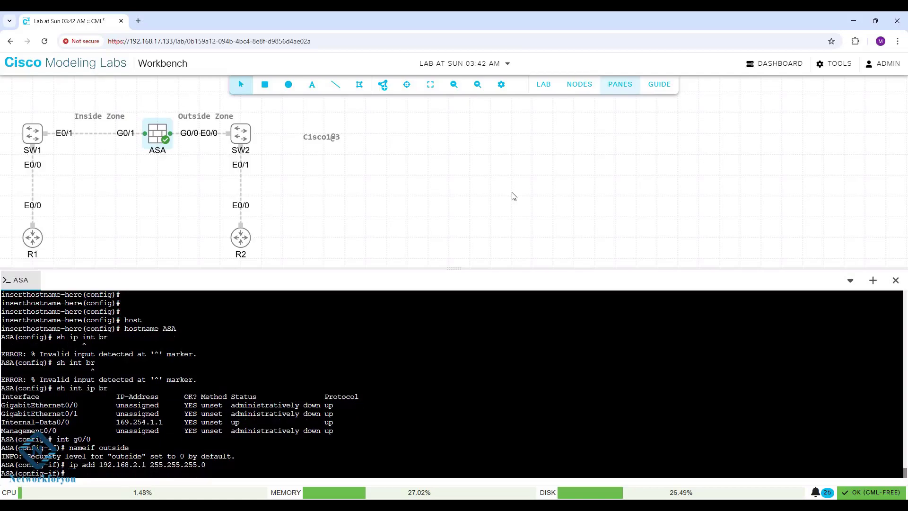
pyautogui.write('no sh')
pyautogui.press('Return')
# Leave g0/0 and begin configuring interface GigabitEthernet0/1.
pyautogui.write('exit')
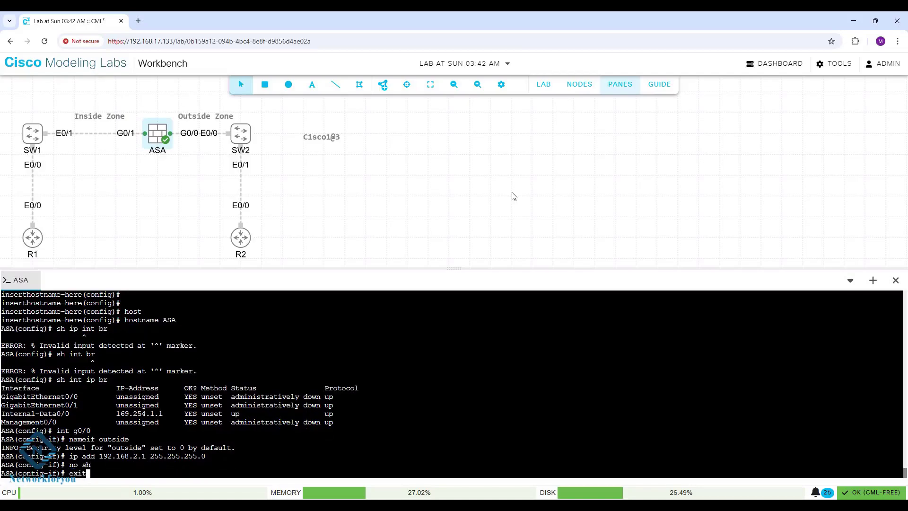
pyautogui.press('Return')
pyautogui.write('int ')
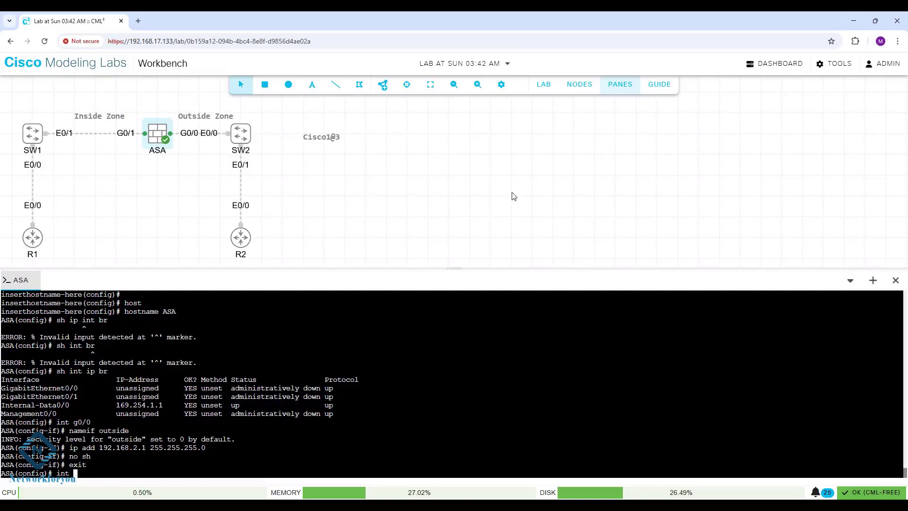
pyautogui.write('g0/1')
pyautogui.press('Return')
# Name GigabitEthernet0/1 'inside', noting its automatic security level 100.
pyautogui.write('if)#')
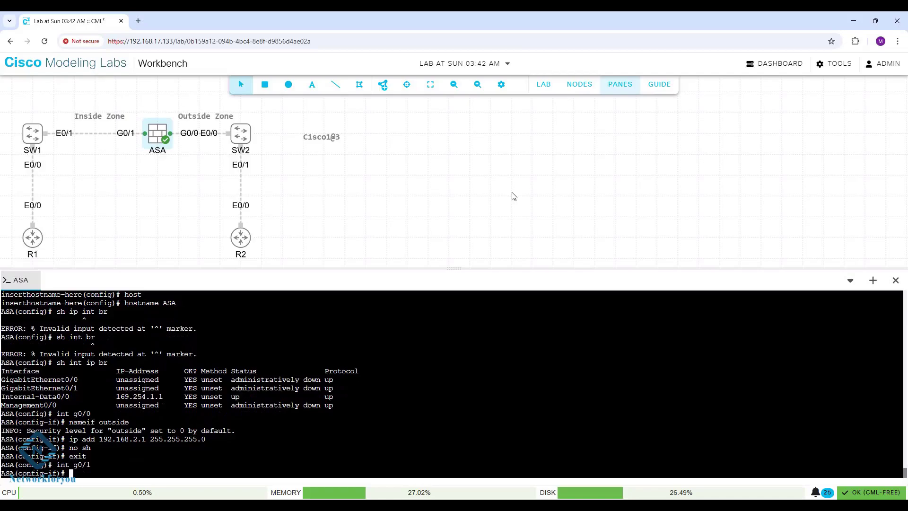
pyautogui.press('BackSpace')
pyautogui.write('nameif inside')
pyautogui.press('Return')
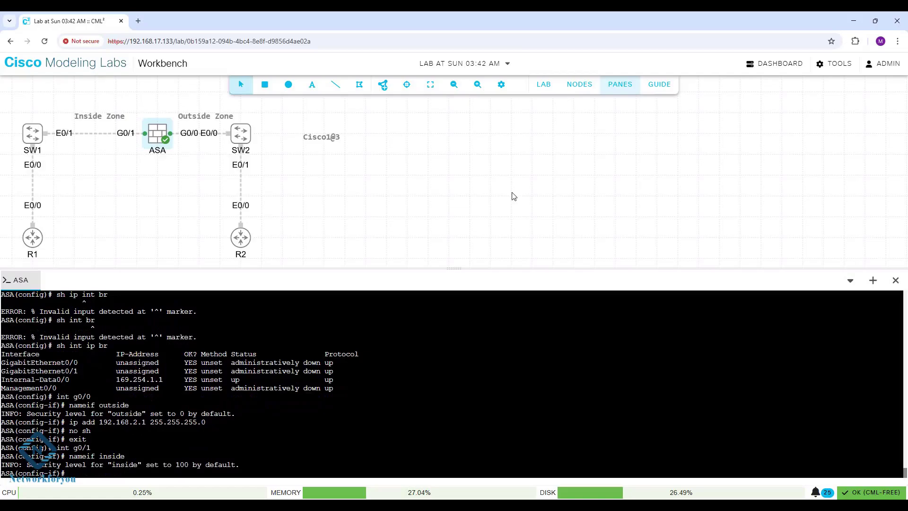
pyautogui.doubleClick(182, 465)
pyautogui.click(316, 447)
# Address GigabitEthernet0/1 as 192.168.1.1 255.255.255.0, enable it, and exit interface mode.
pyautogui.write('ip add 192.168.1.1 255.255.255')
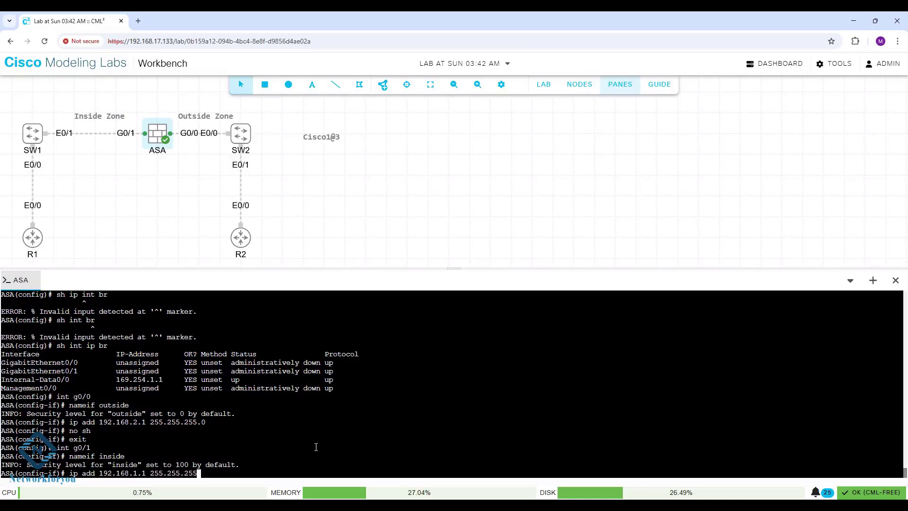
pyautogui.write('.0')
pyautogui.press('Return')
pyautogui.write('no sh')
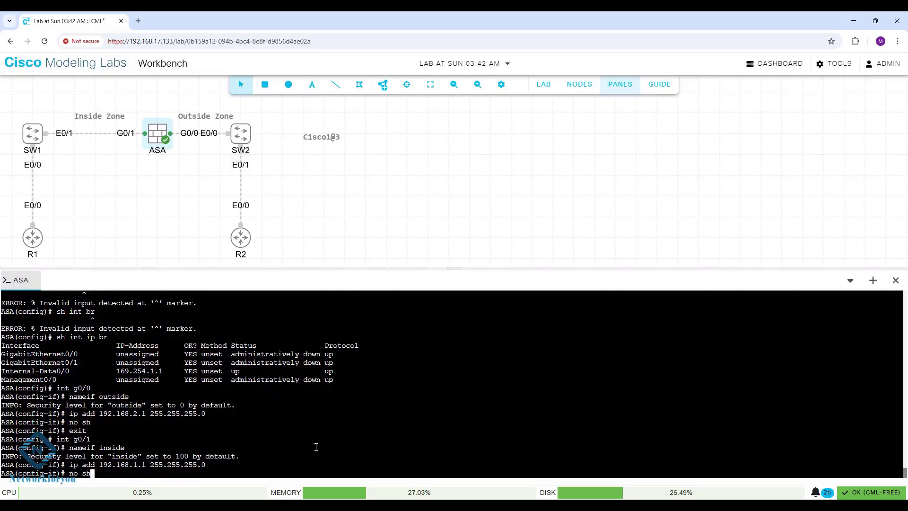
pyautogui.press('Return')
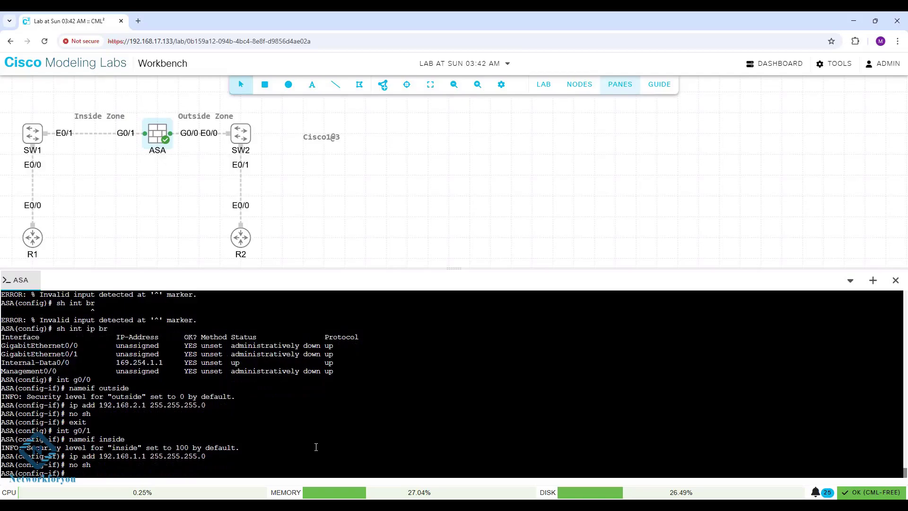
pyautogui.write('exit')
pyautogui.press('Return')
pyautogui.press('Return')
pyautogui.press('Return')
pyautogui.write('e')
pyautogui.write('sh ')
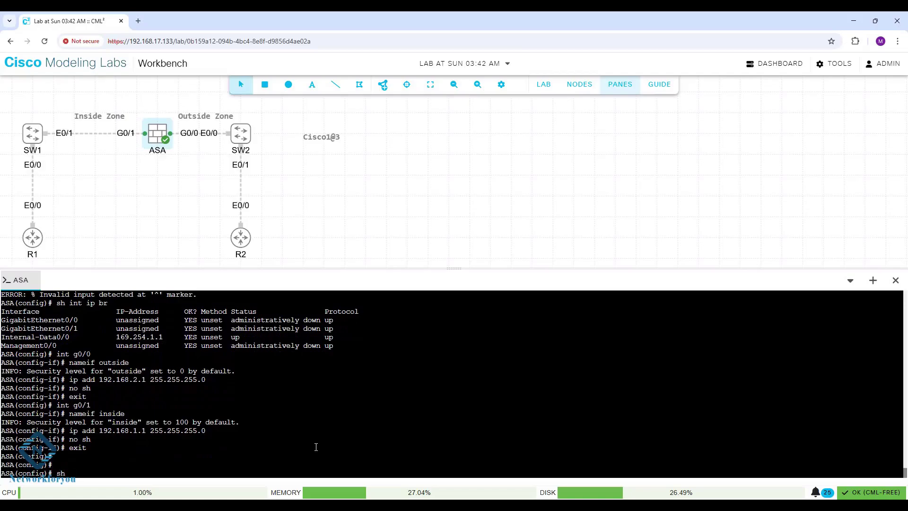
pyautogui.write('int ip br')
# Show the interface brief summary, then the running interface configuration with 'sh run int'.
pyautogui.press('Return')
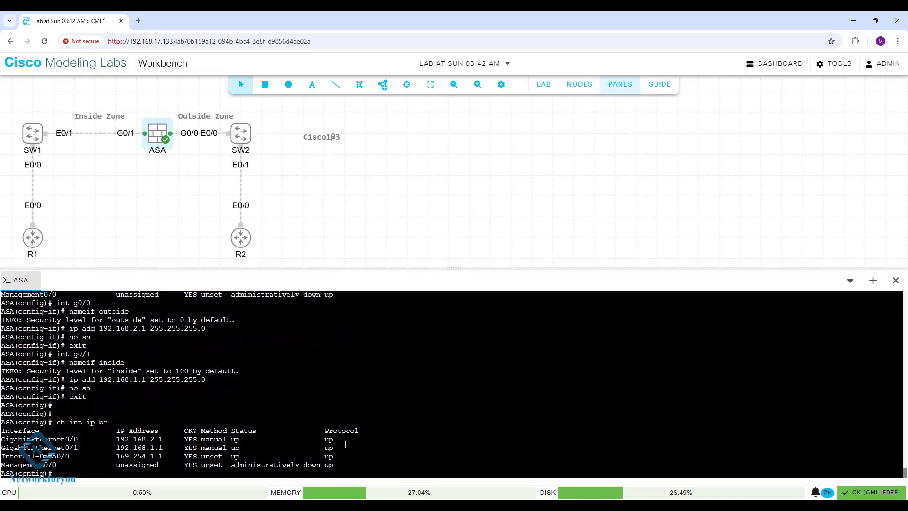
pyautogui.write('sh runn')
pyautogui.press('Tab')
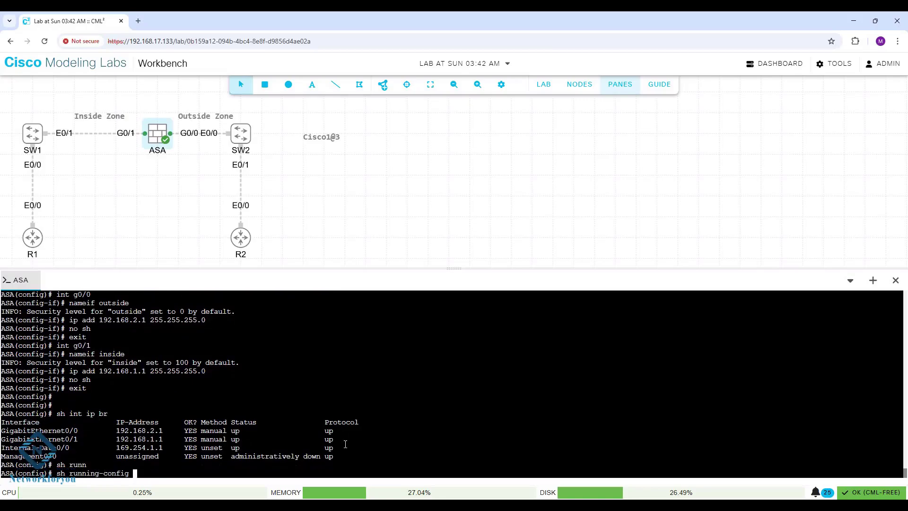
pyautogui.write('in')
pyautogui.press('Tab')
pyautogui.press('Return')
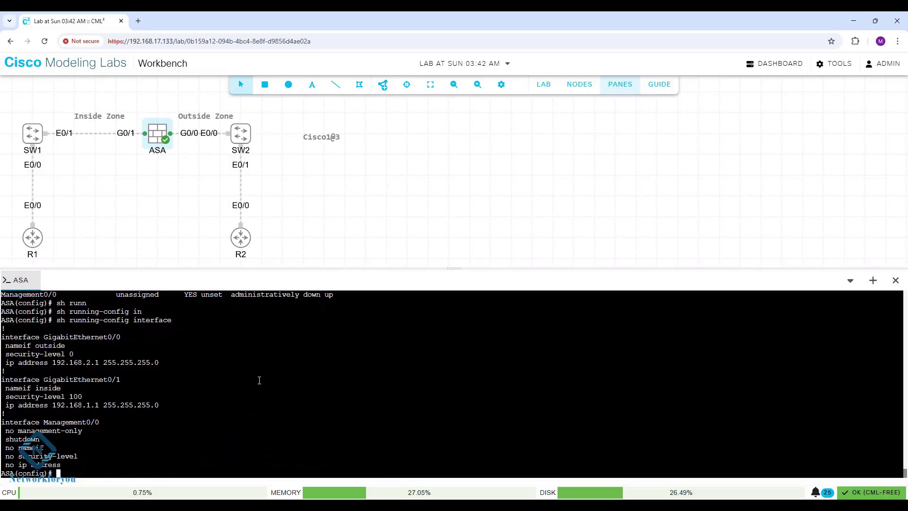
# Display the running configuration of interfaces g0/0 and g0/1 separately.
pyautogui.write('show')
pyautogui.press('Tab')
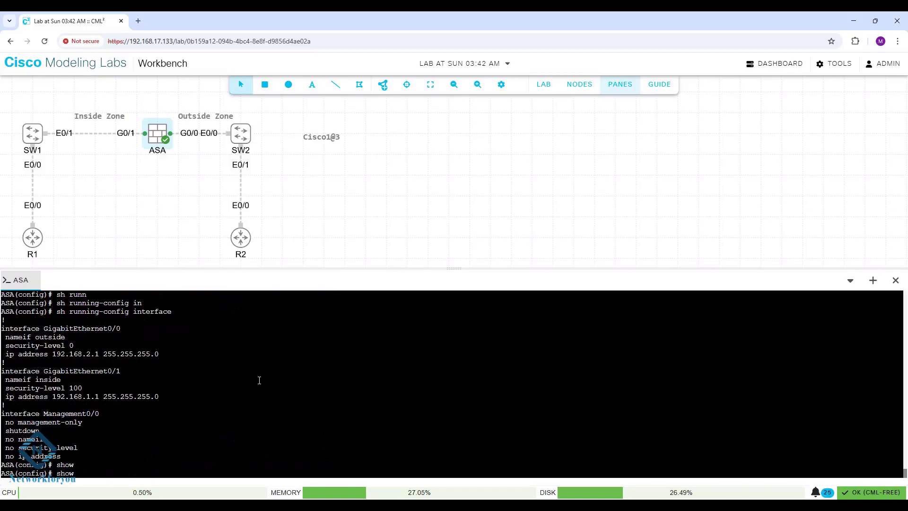
pyautogui.write('run')
pyautogui.press('Tab')
pyautogui.write('int')
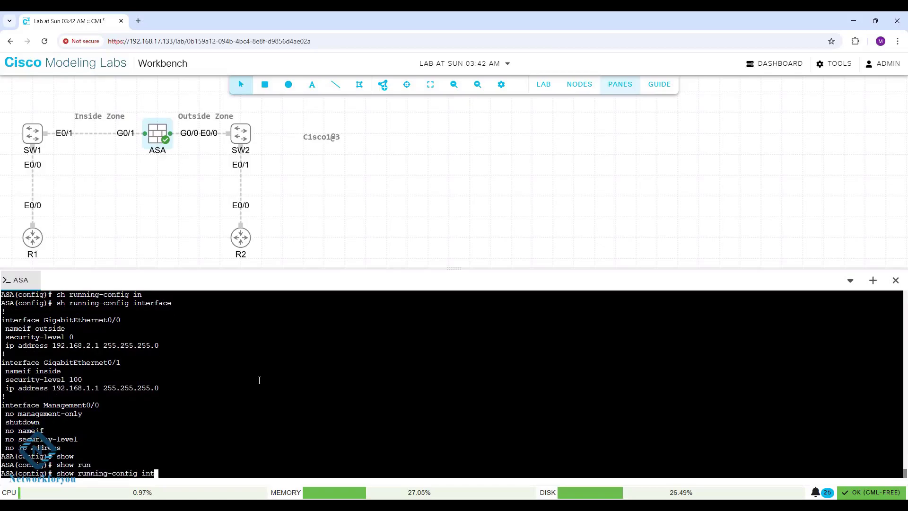
pyautogui.press('Tab')
pyautogui.write('g0/0')
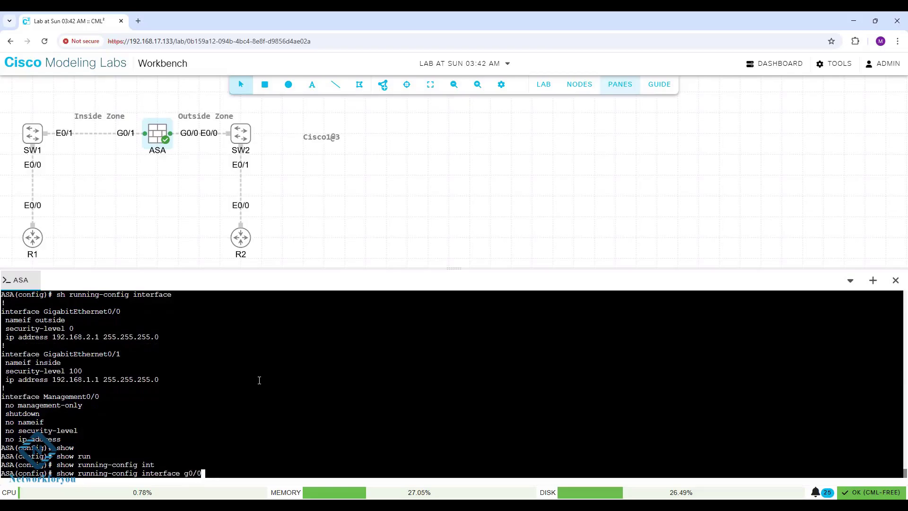
pyautogui.press('Return')
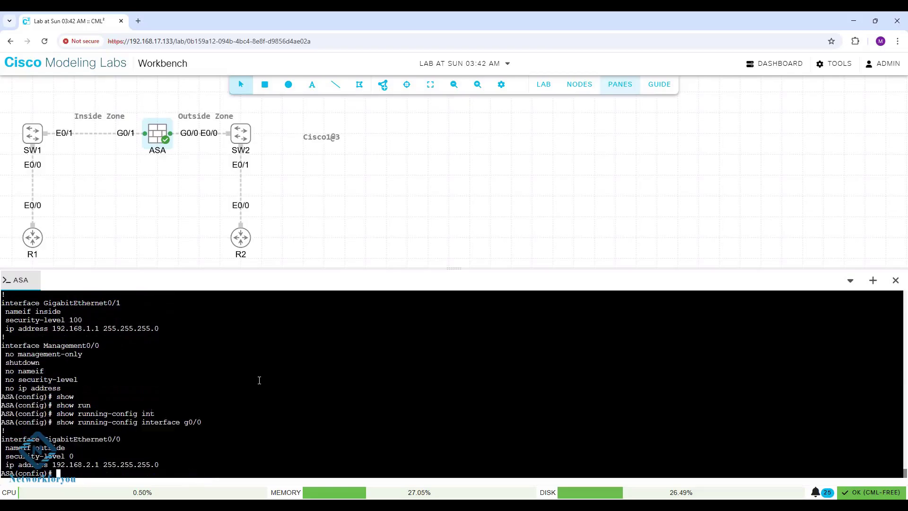
pyautogui.press('Up')
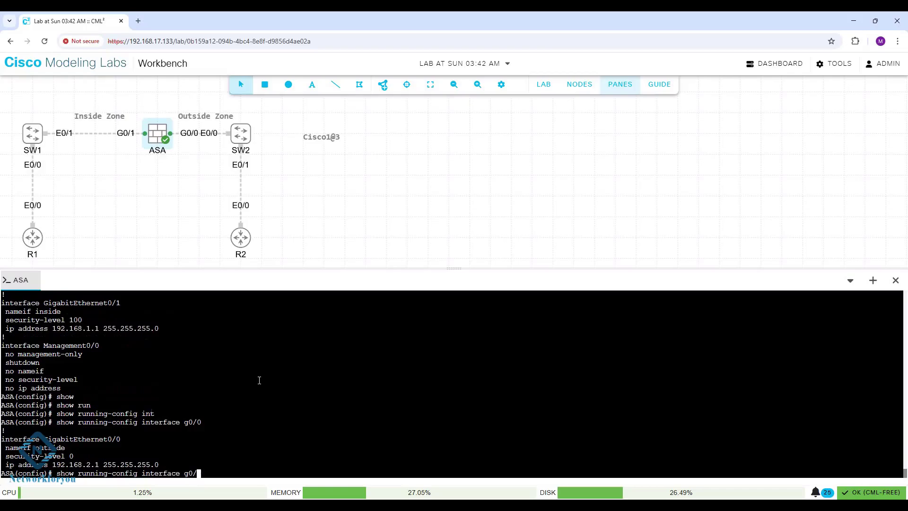
pyautogui.write('1')
pyautogui.press('Return')
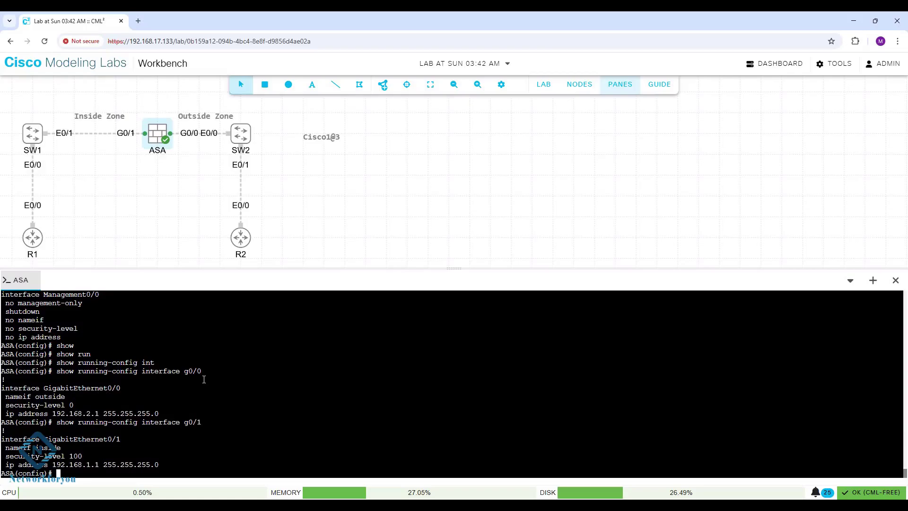
# Check the brief status of g0/0 (192.168.2.1, up/up) alongside the full interface summary.
pyautogui.write('show int')
pyautogui.press('Tab')
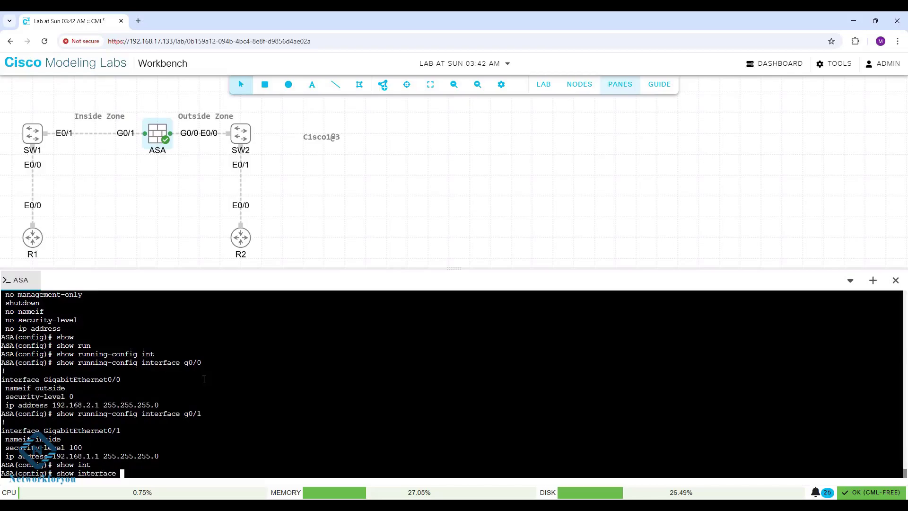
pyautogui.write('e g0/0 ip br')
pyautogui.press('Tab')
pyautogui.press('Return')
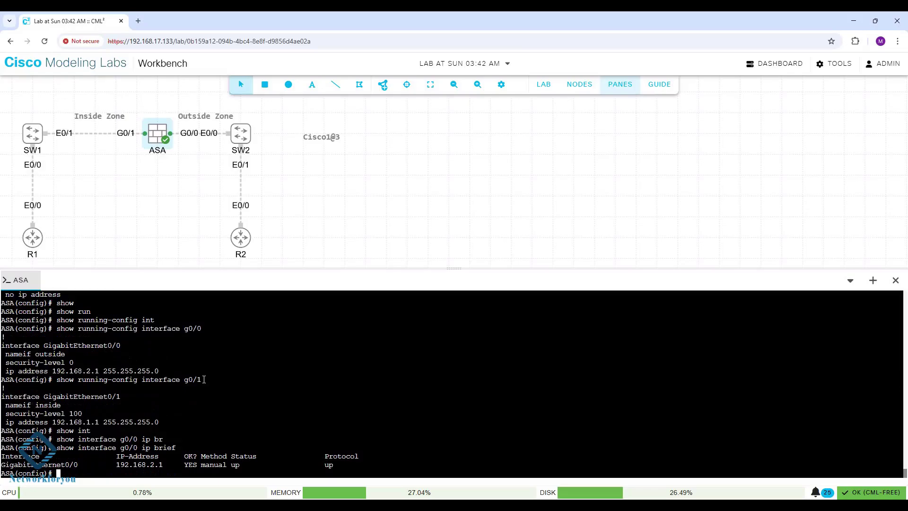
pyautogui.write('sh int ip br')
pyautogui.press('Return')
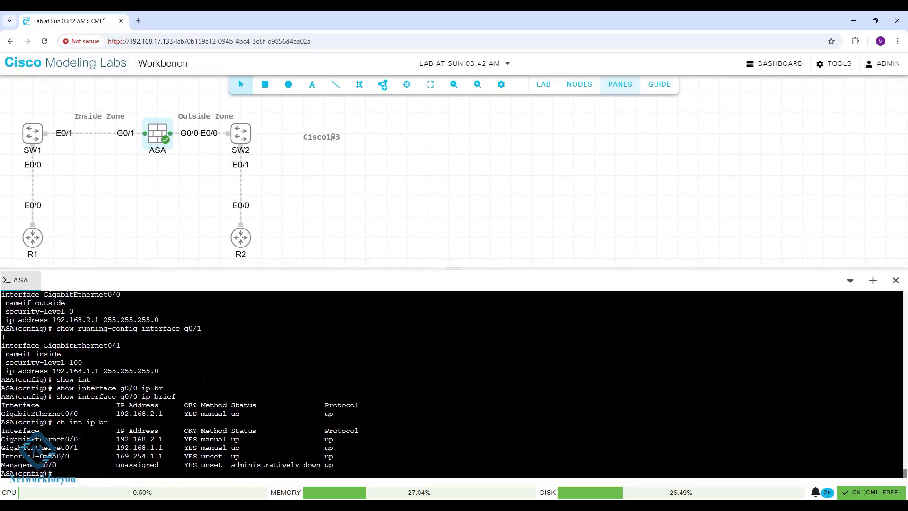
pyautogui.write('sh int')
pyautogui.press('Tab')
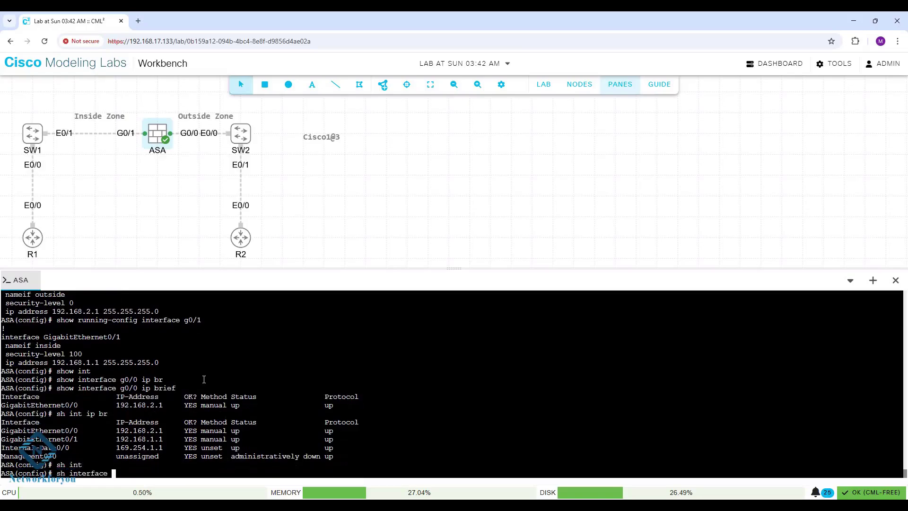
pyautogui.write('g0/0 ip br')
pyautogui.press('Return')
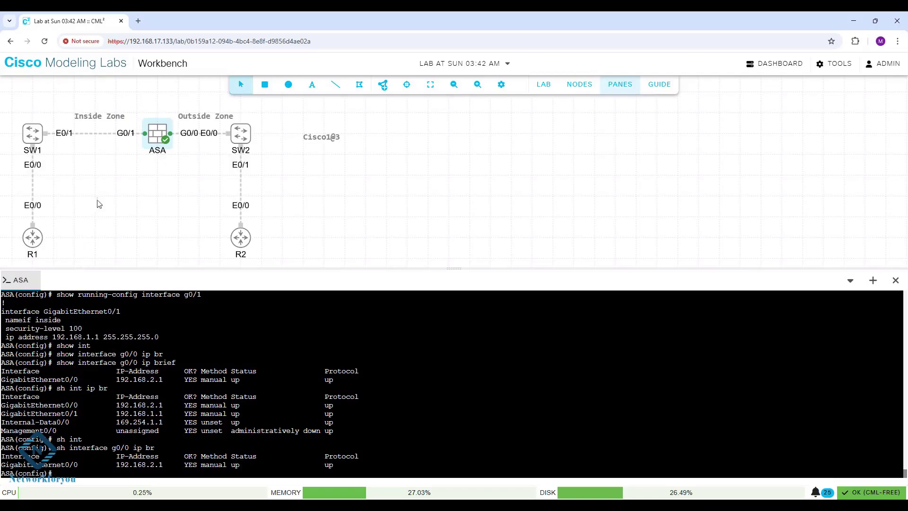
# Add a bold '192.168.2.1/24' text label above the Outside Zone.
pyautogui.click(311, 86)
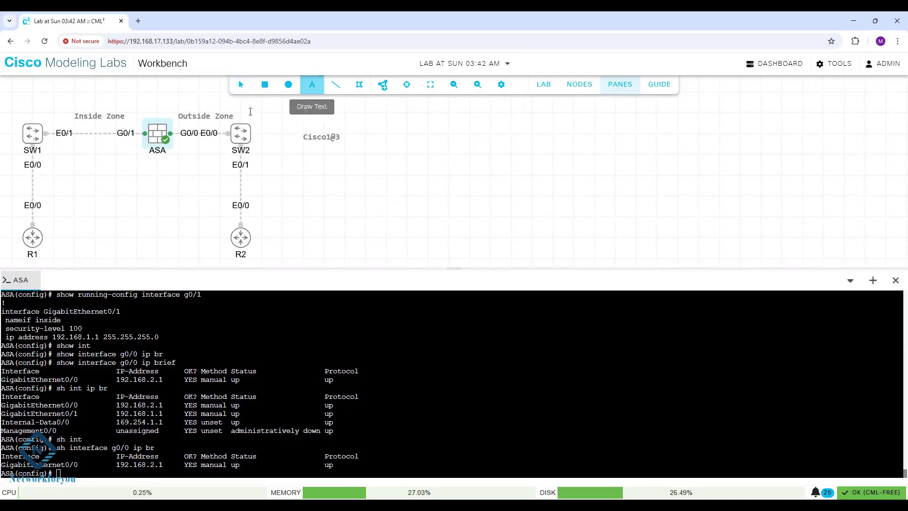
pyautogui.click(182, 98)
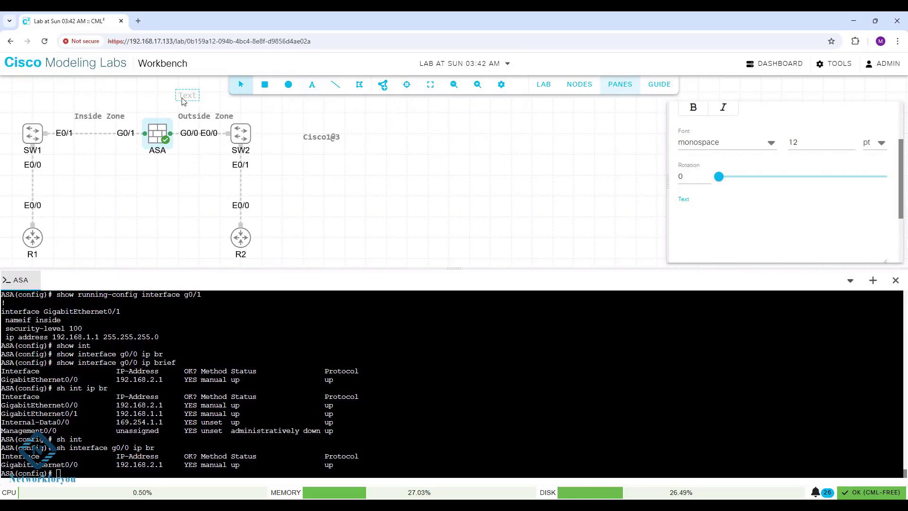
pyautogui.write('192.168.2.1/24')
pyautogui.click(693, 107)
pyautogui.click(538, 169)
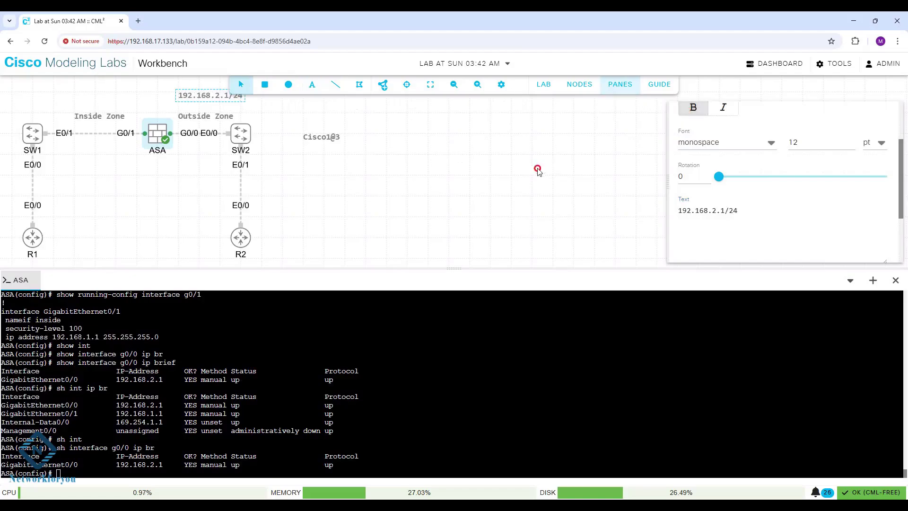
# Add a '192.168.1.1/24' text label above the Inside Zone.
pyautogui.click(312, 84)
pyautogui.click(85, 102)
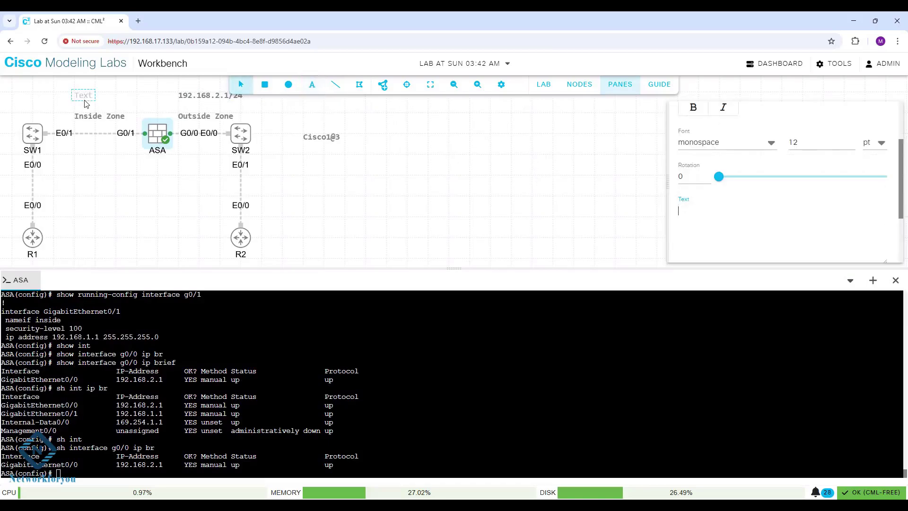
pyautogui.write('192.168.1.1/24')
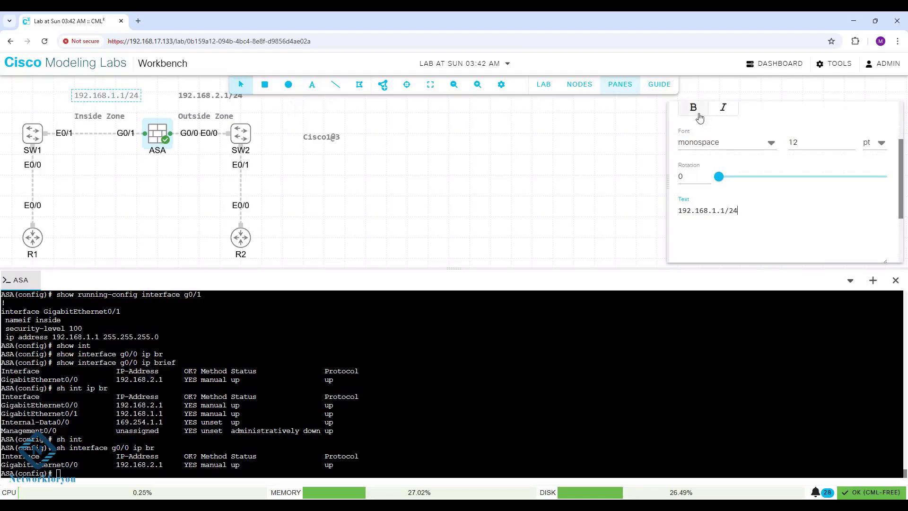
pyautogui.click(495, 195)
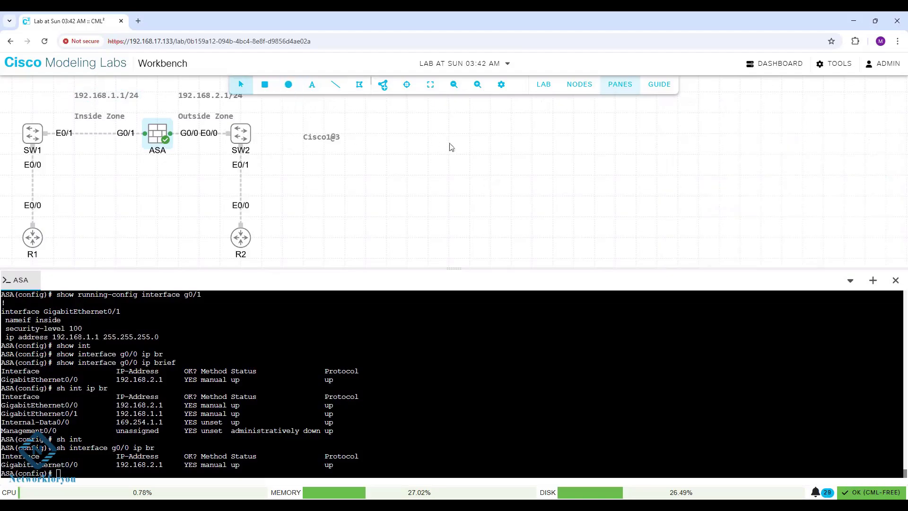
# Shift the labelled topology left, zoom out once, and pan it further left.
pyautogui.moveTo(106, 193)
pyautogui.mouseDown()
pyautogui.moveTo(81, 203)
pyautogui.moveTo(88, 193)
pyautogui.mouseUp()
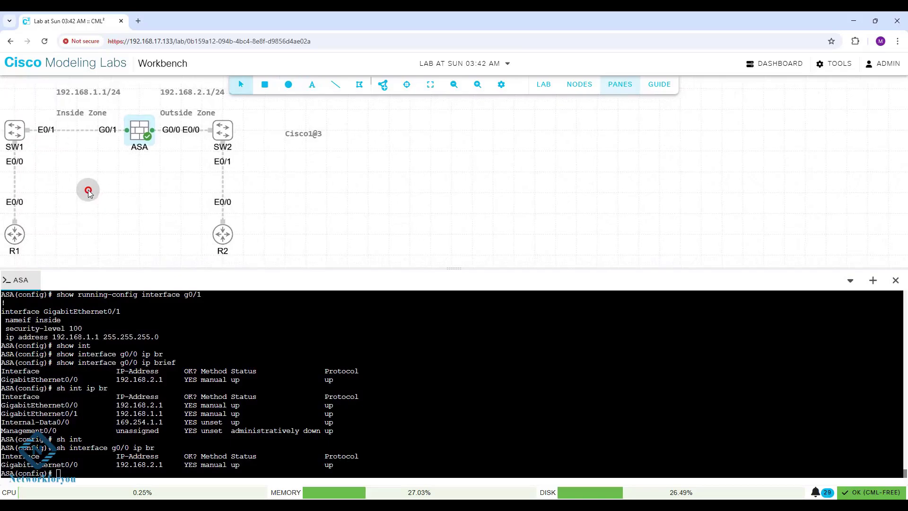
pyautogui.click(454, 84)
pyautogui.moveTo(182, 184); pyautogui.dragTo(153, 182)
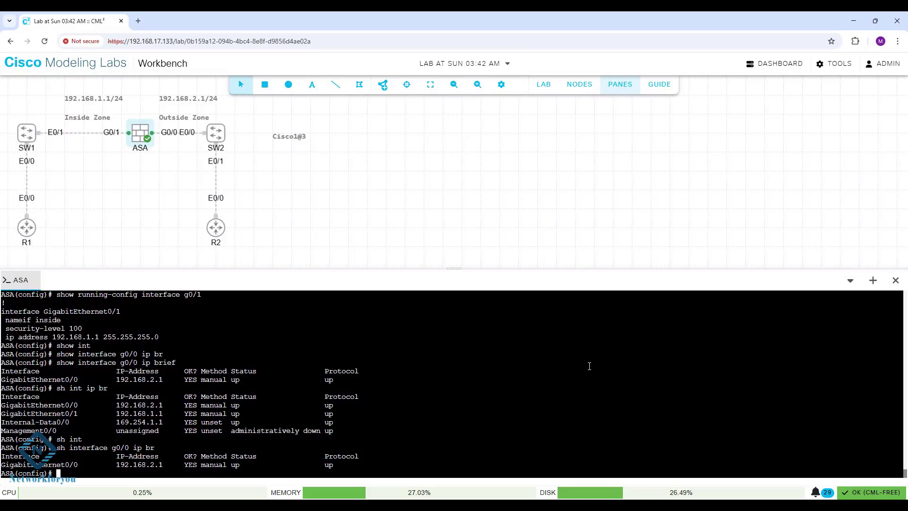
# Save the ASA configuration with 'write memory', then save again with 'wr me'.
pyautogui.write('wr')
pyautogui.press('Tab')
pyautogui.write('m')
pyautogui.press('Tab')
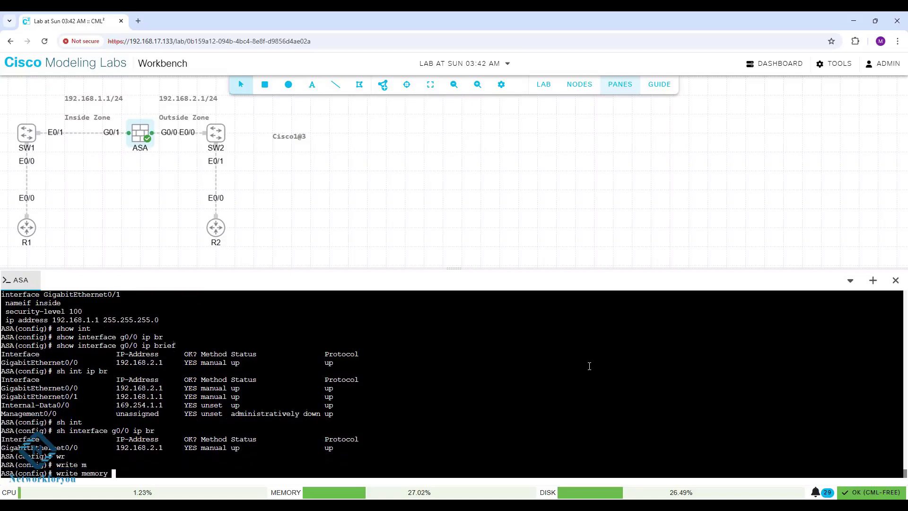
pyautogui.press('Return')
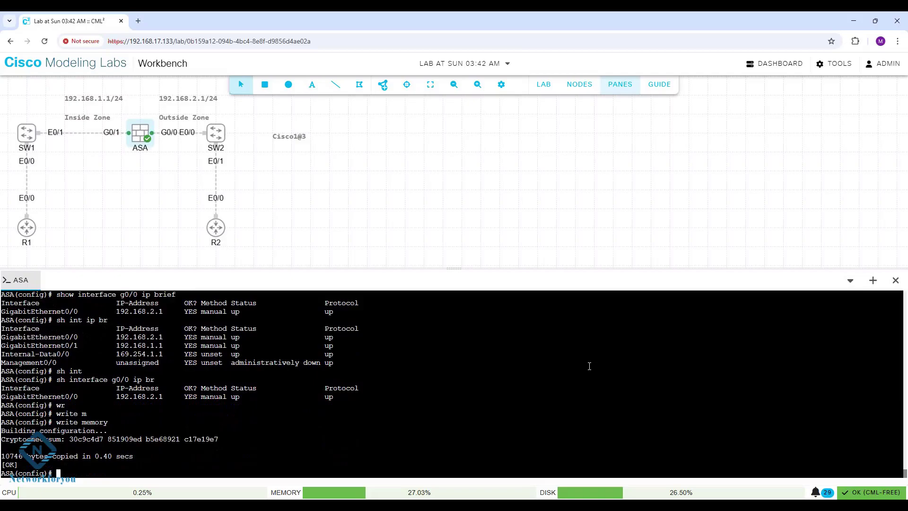
pyautogui.write('wr me')
pyautogui.press('Return')
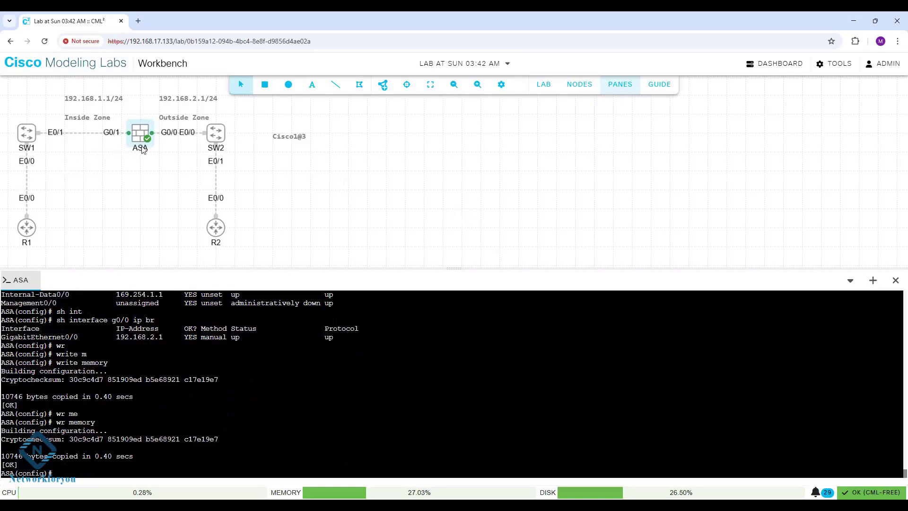
# Highlight the 'sh int ip br' command and its four interface rows in the console output.
pyautogui.scroll(5, 323, 372)
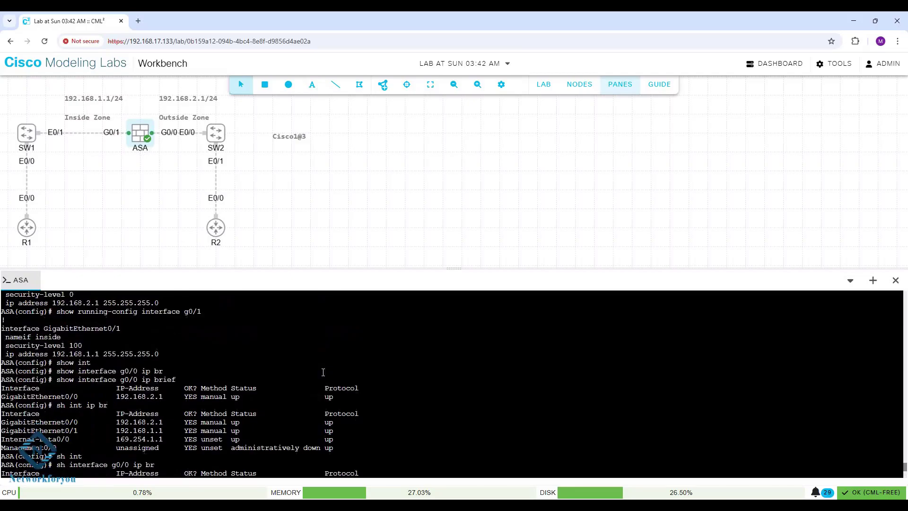
pyautogui.scroll(15, 323, 372)
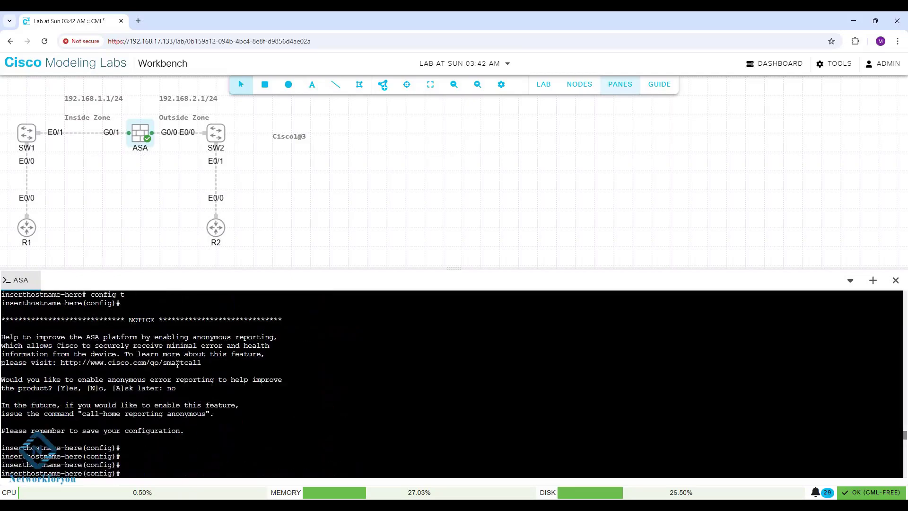
pyautogui.scroll(-8, 178, 364)
pyautogui.scroll(5, 177, 364)
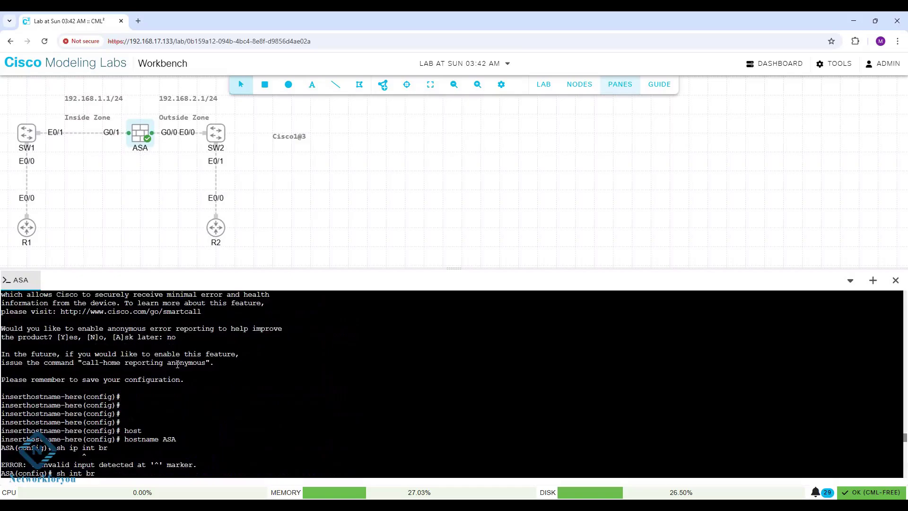
pyautogui.scroll(5, 177, 364)
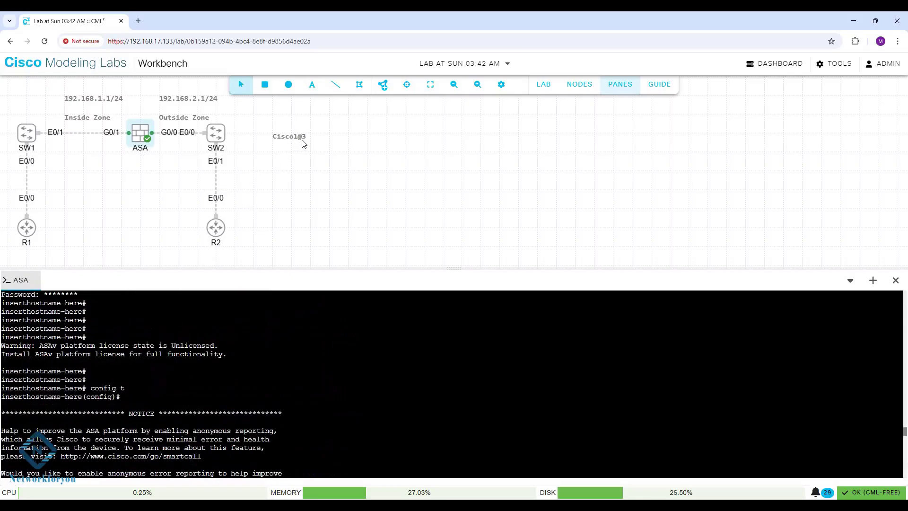
pyautogui.scroll(2, 153, 341)
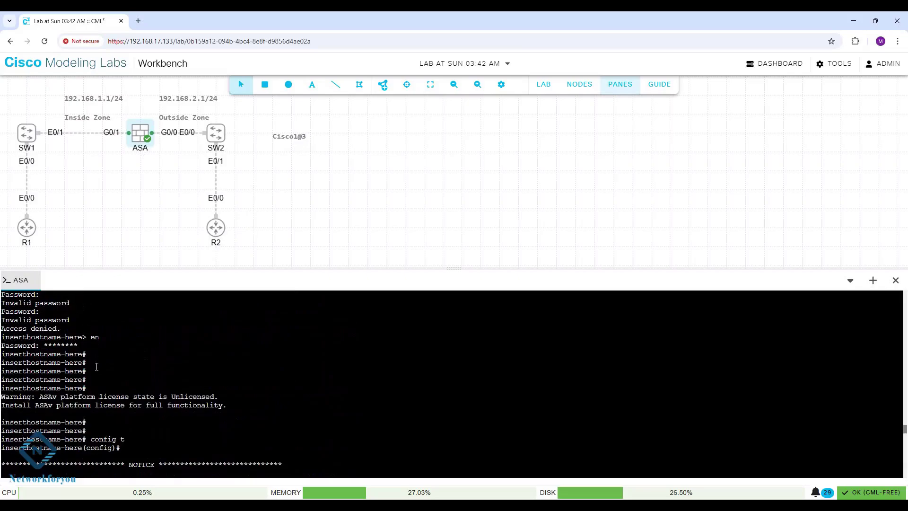
pyautogui.scroll(-4, 97, 366)
pyautogui.scroll(-4, 130, 357)
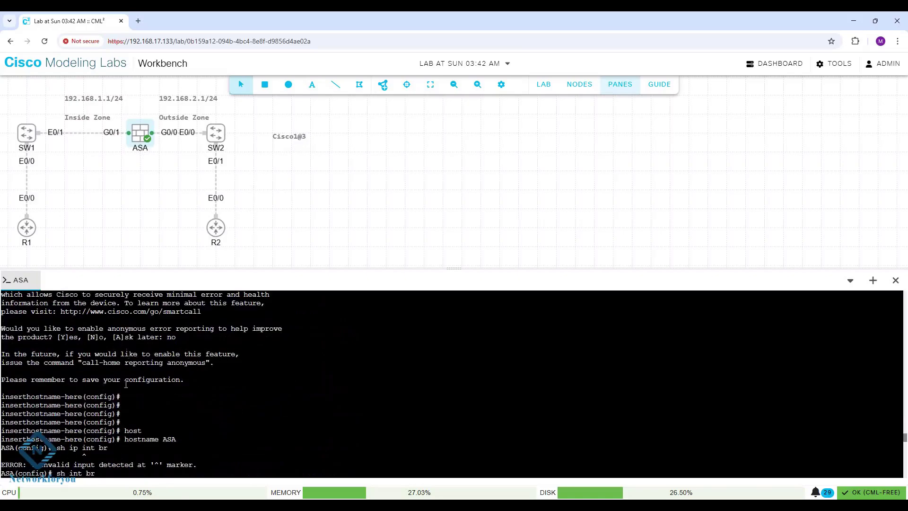
pyautogui.scroll(-2, 142, 387)
pyautogui.moveTo(178, 396); pyautogui.dragTo(124, 397)
pyautogui.scroll(-2, 109, 414)
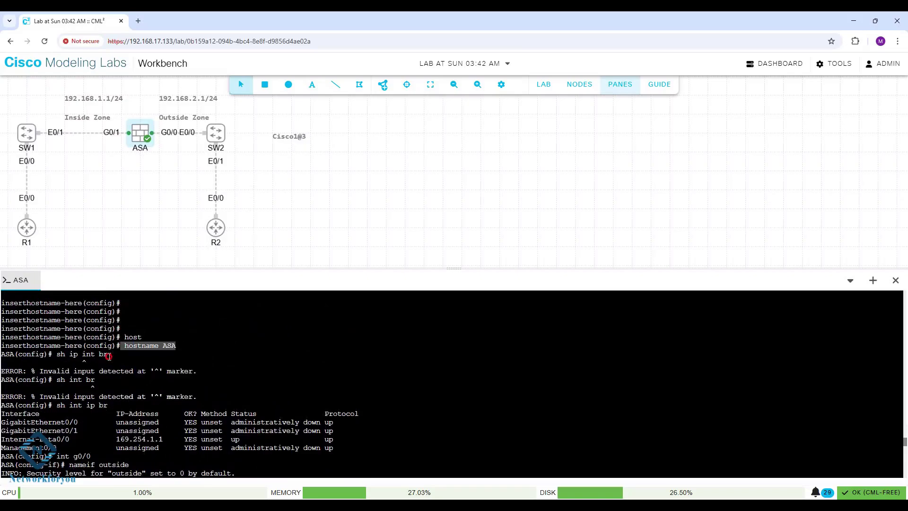
pyautogui.moveTo(107, 354); pyautogui.dragTo(58, 355)
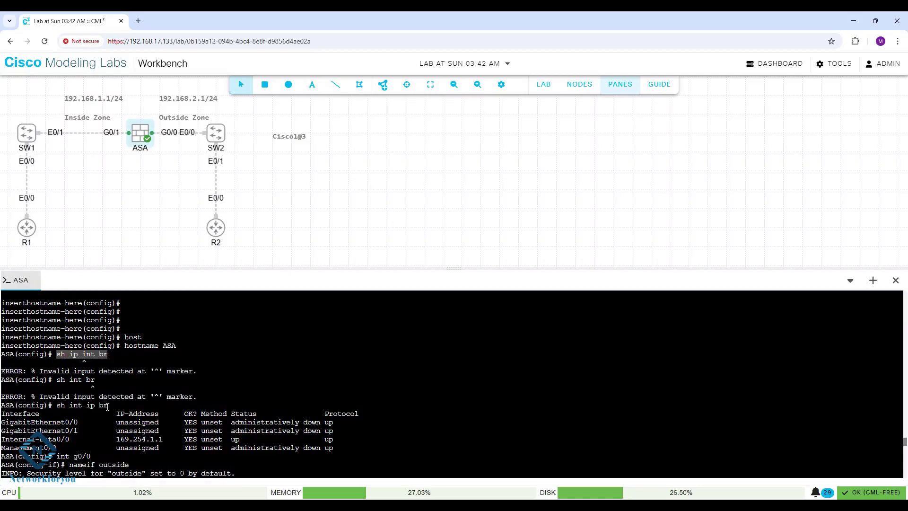
pyautogui.write('ip add 192.168.2.1 255.255.255.0 no sh exit int g0/1 nameif inside')
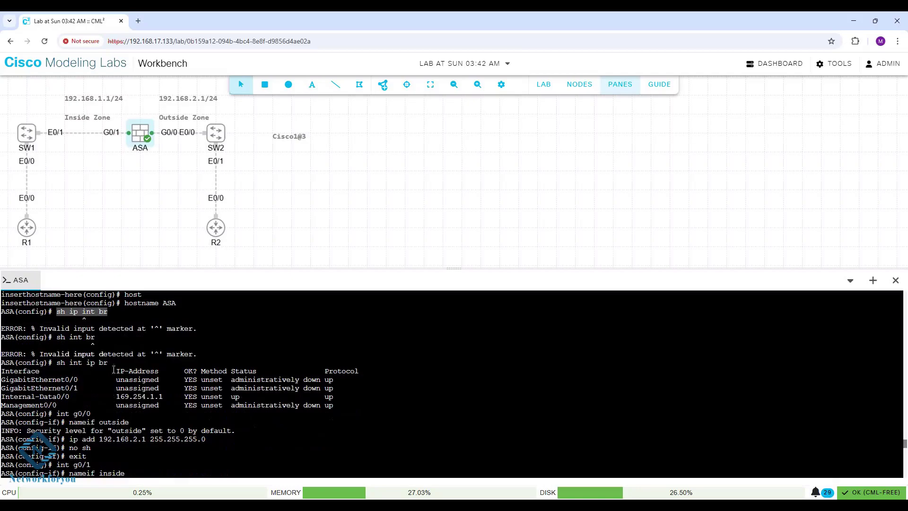
pyautogui.moveTo(113, 364); pyautogui.dragTo(55, 360)
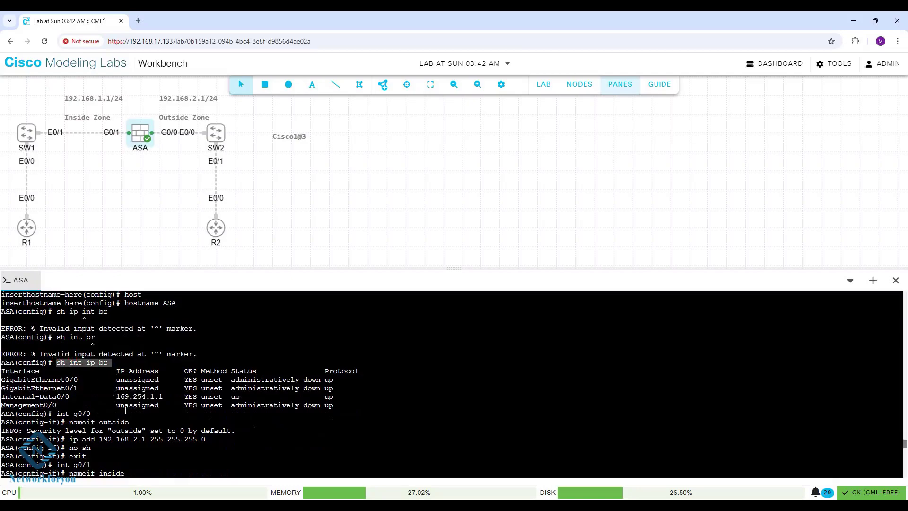
pyautogui.moveTo(338, 409); pyautogui.dragTo(2, 383)
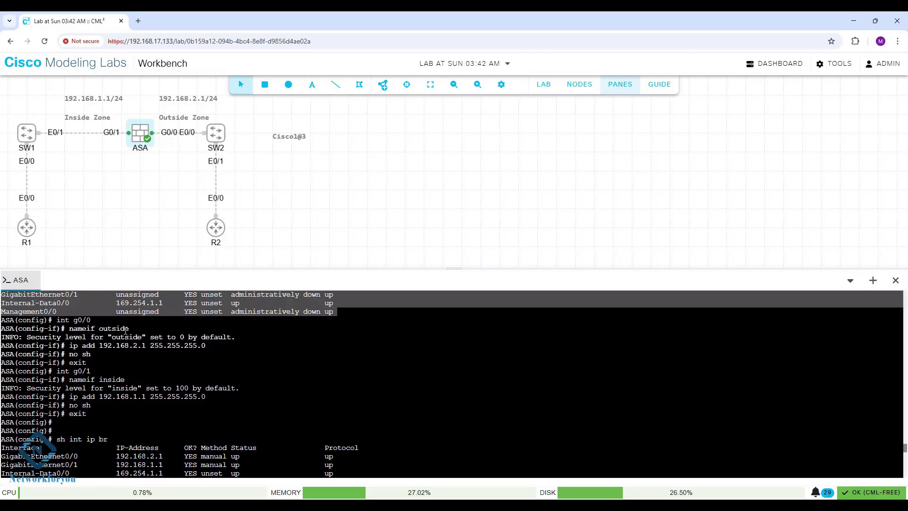
# Highlight the nameif outside/inside, address and enable commands, and the security level messages.
pyautogui.moveTo(129, 328); pyautogui.dragTo(65, 328)
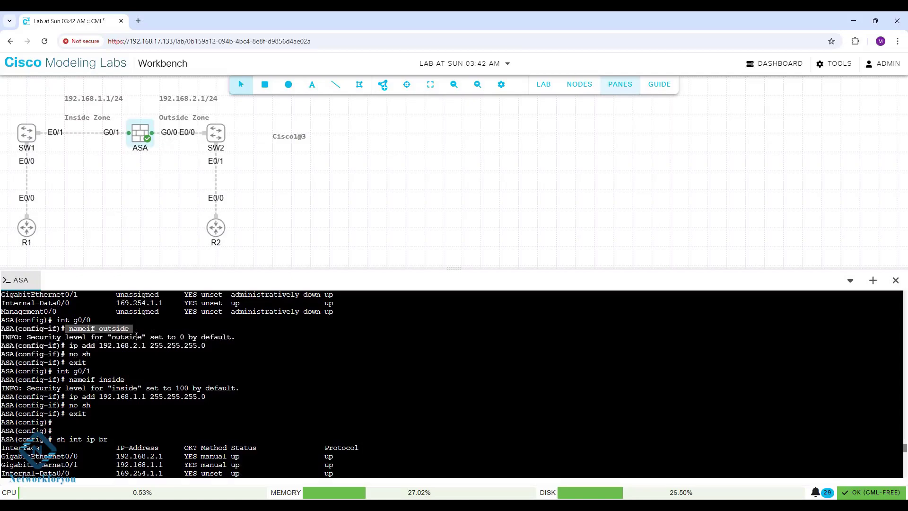
pyautogui.moveTo(252, 340); pyautogui.dragTo(173, 339)
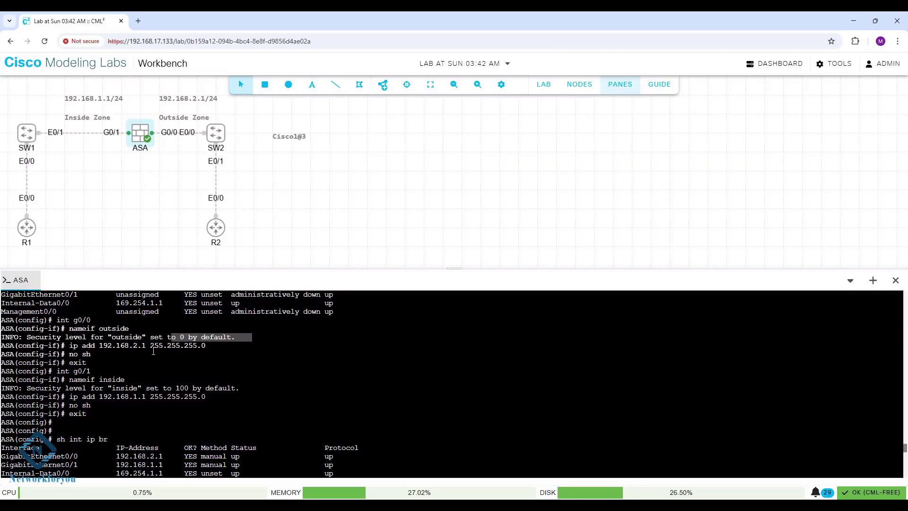
pyautogui.moveTo(94, 358); pyautogui.dragTo(43, 345)
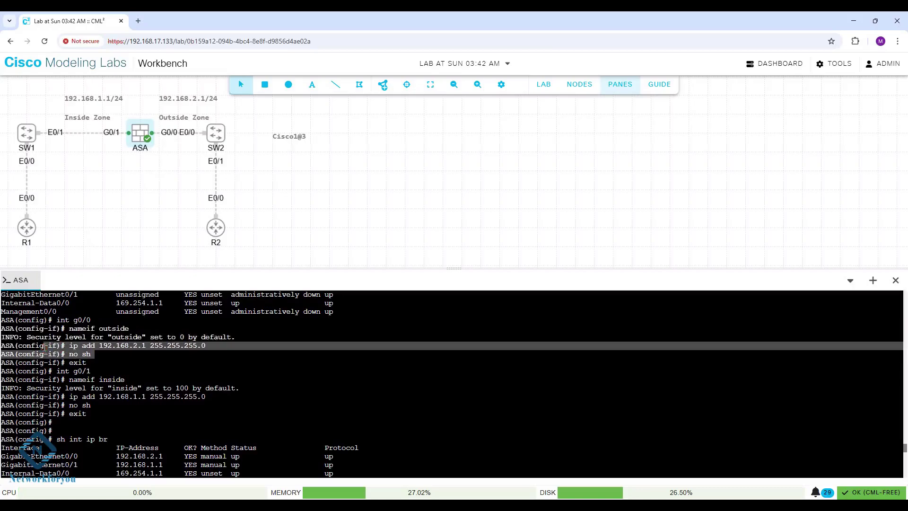
pyautogui.moveTo(100, 372); pyautogui.dragTo(56, 373)
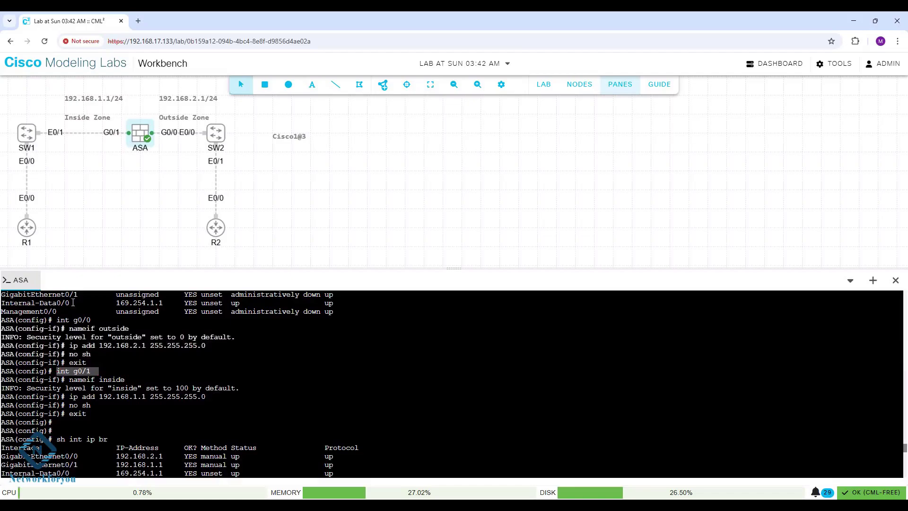
pyautogui.moveTo(139, 380); pyautogui.dragTo(69, 380)
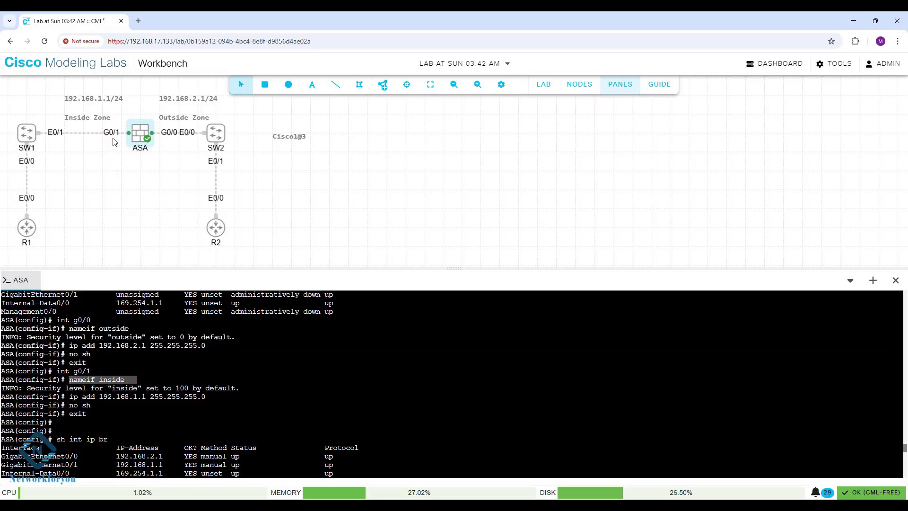
pyautogui.moveTo(252, 388); pyautogui.dragTo(64, 396)
pyautogui.moveTo(115, 438); pyautogui.dragTo(48, 439)
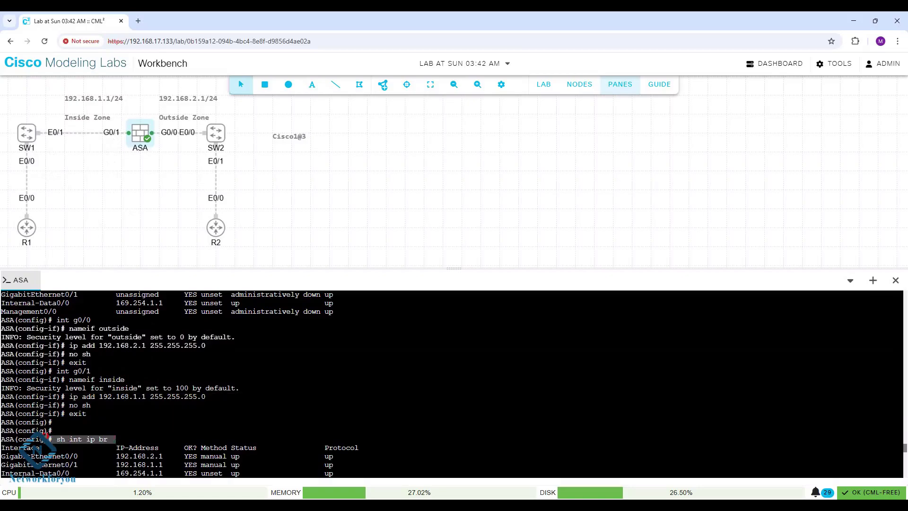
pyautogui.scroll(-4, 155, 405)
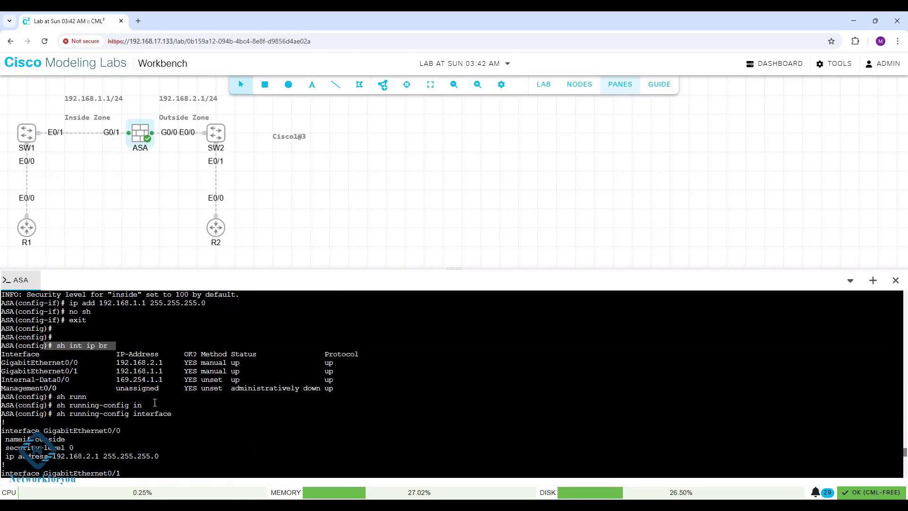
pyautogui.moveTo(334, 388); pyautogui.dragTo(2, 347)
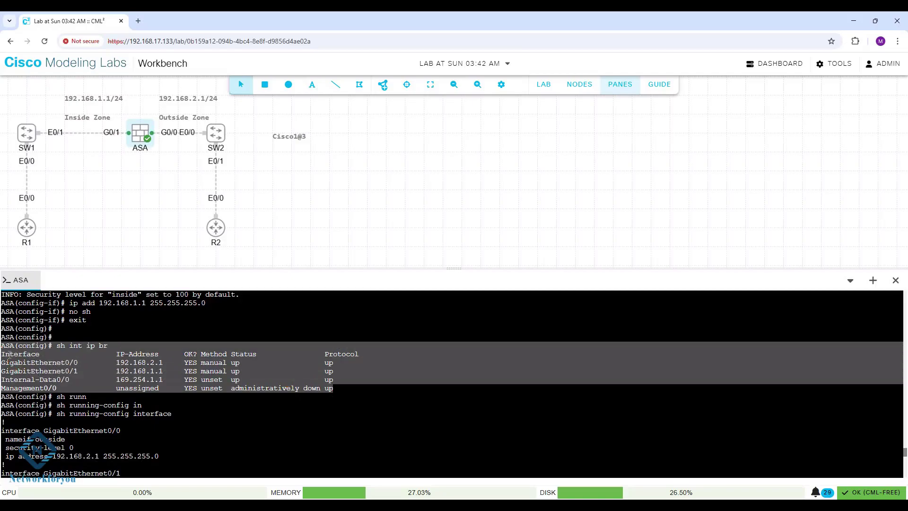
pyautogui.scroll(-2, 92, 377)
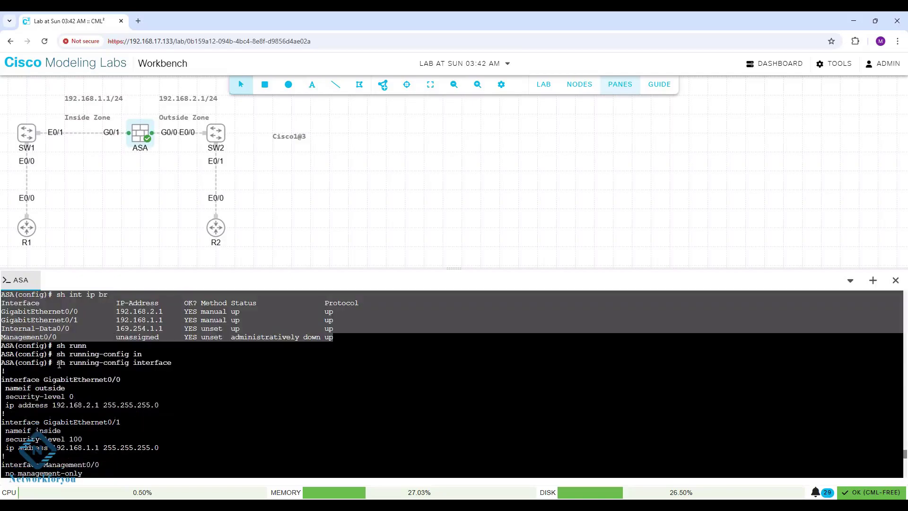
pyautogui.moveTo(56, 362); pyautogui.dragTo(185, 363)
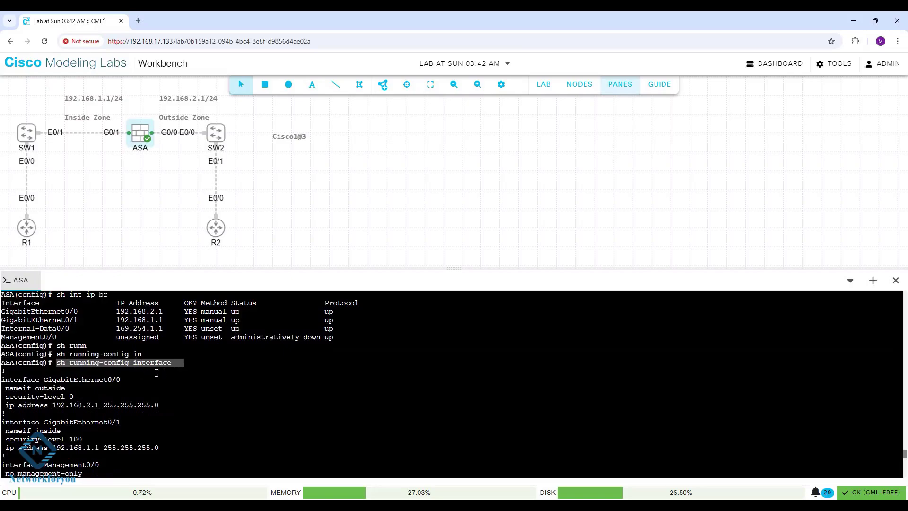
pyautogui.scroll(-2, 183, 371)
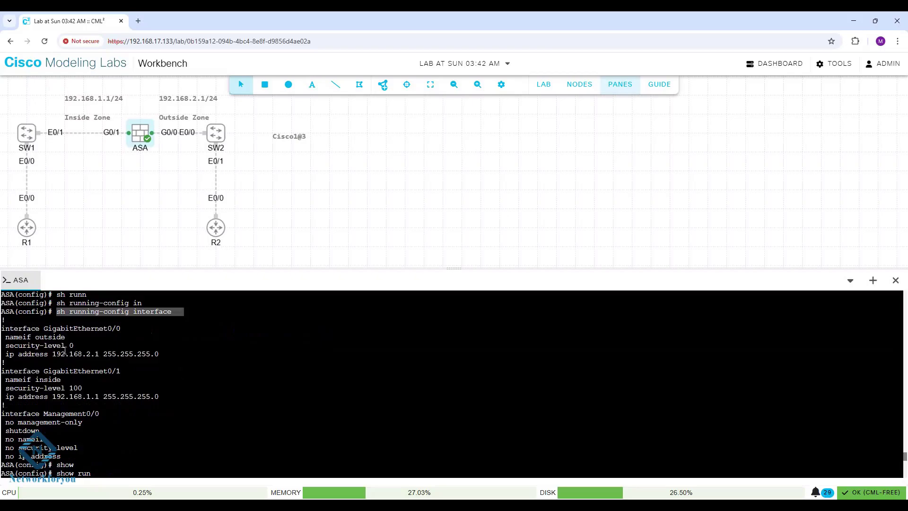
pyautogui.moveTo(3, 327); pyautogui.dragTo(93, 460)
pyautogui.scroll(-4, 102, 451)
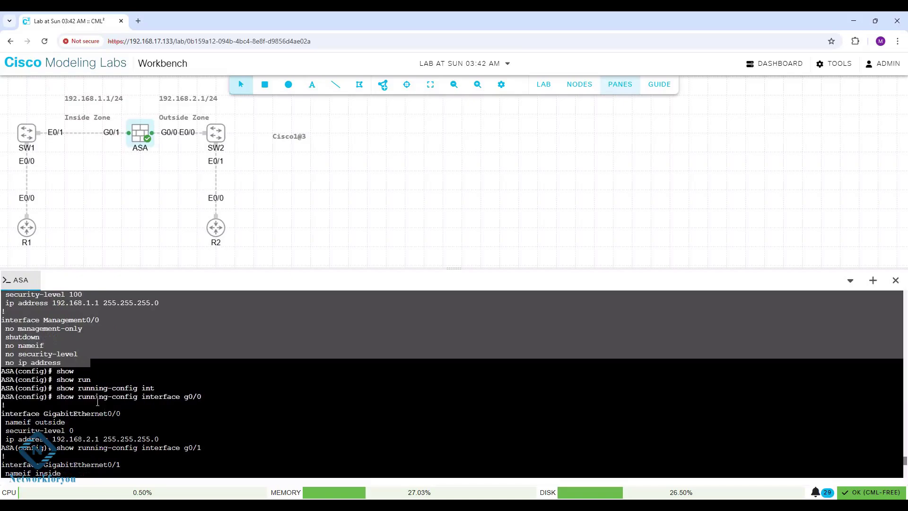
pyautogui.moveTo(209, 396); pyautogui.dragTo(182, 397)
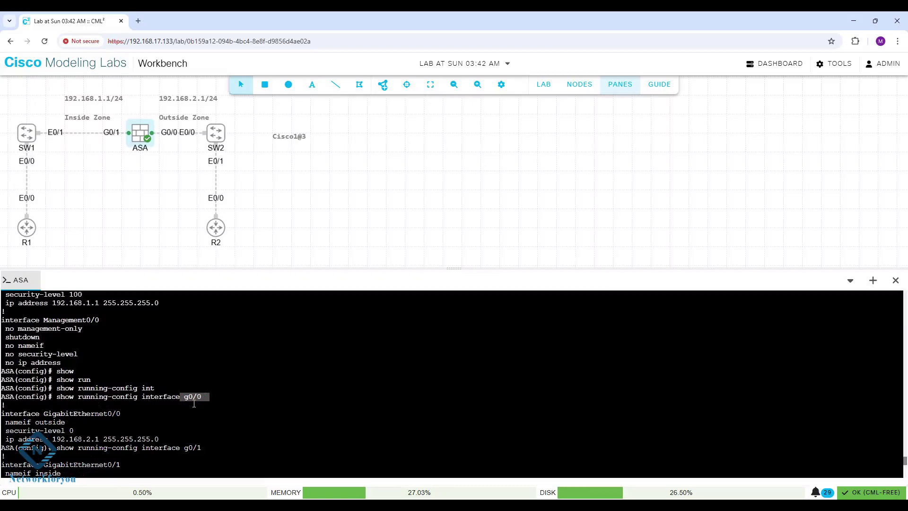
pyautogui.scroll(-1, 152, 408)
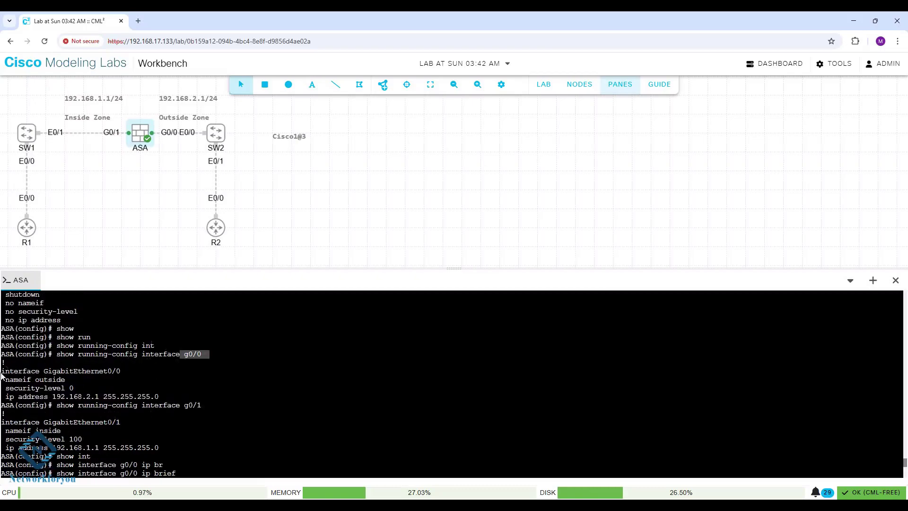
pyautogui.moveTo(172, 398); pyautogui.dragTo(0, 371)
pyautogui.scroll(-2, 157, 408)
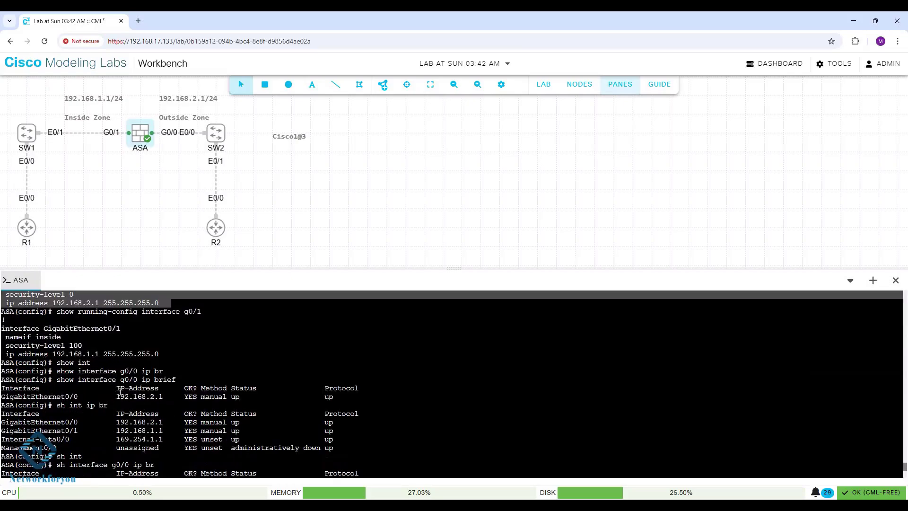
pyautogui.scroll(1, 72, 355)
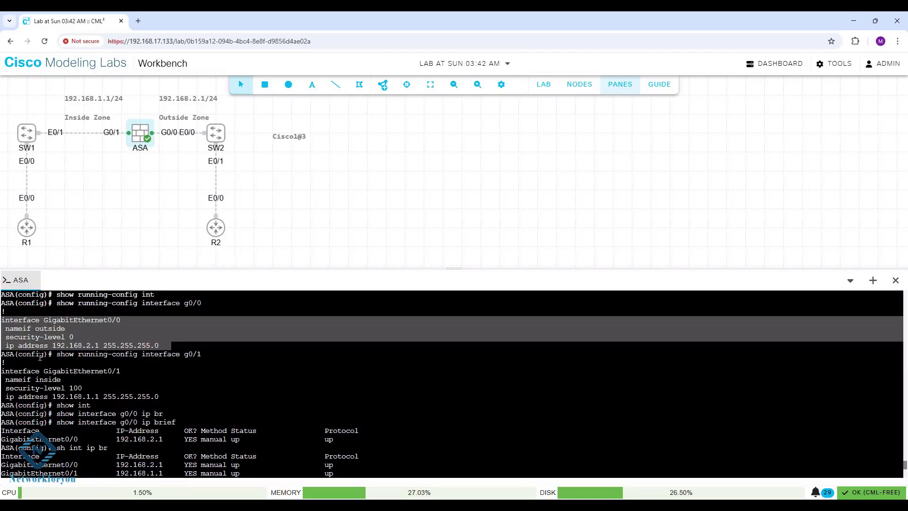
pyautogui.moveTo(56, 355); pyautogui.dragTo(188, 359)
pyautogui.scroll(-1, 182, 359)
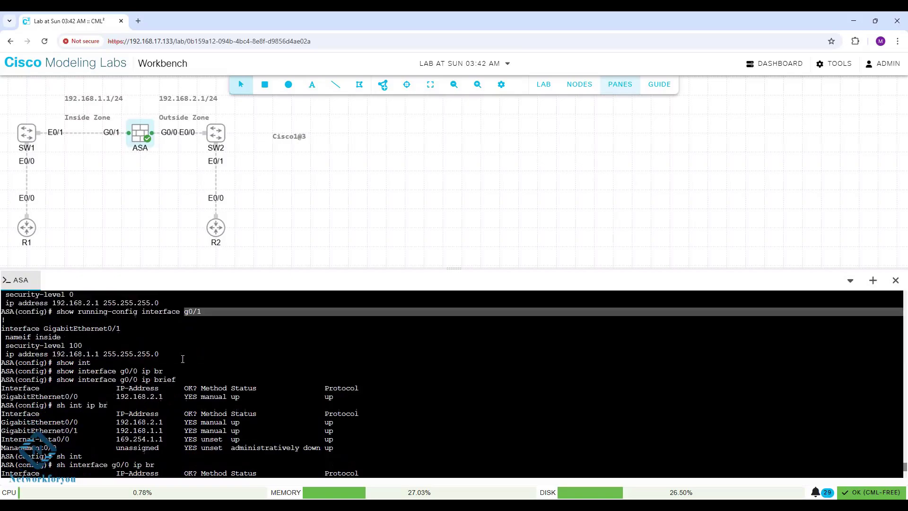
pyautogui.moveTo(2, 354); pyautogui.dragTo(191, 389)
pyautogui.moveTo(52, 405); pyautogui.dragTo(135, 405)
# Save the ASA configuration to memory (10746 bytes, OK), then stop the ASA node.
pyautogui.scroll(-4, 107, 411)
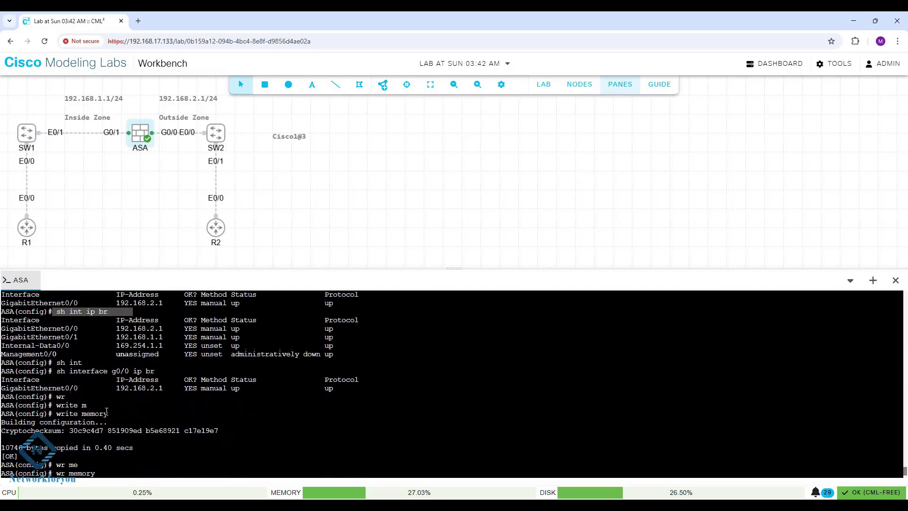
pyautogui.press('Return')
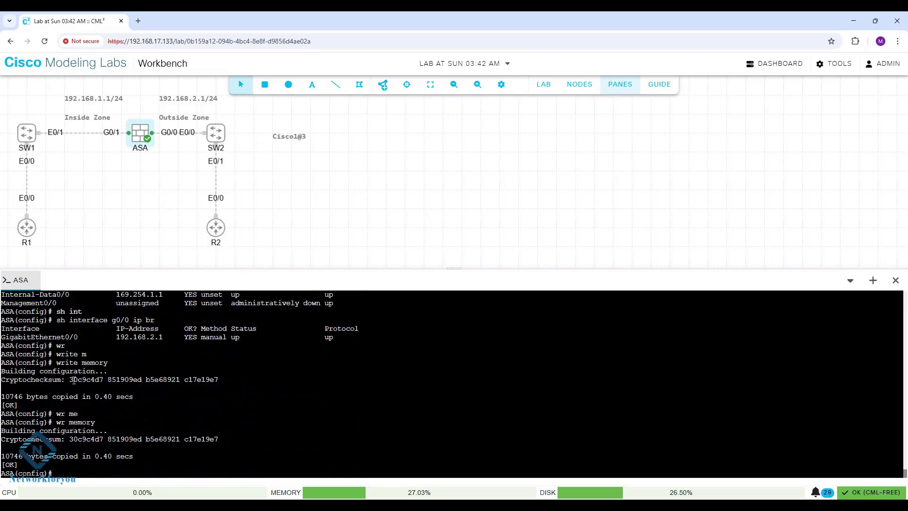
pyautogui.scroll(2, 90, 363)
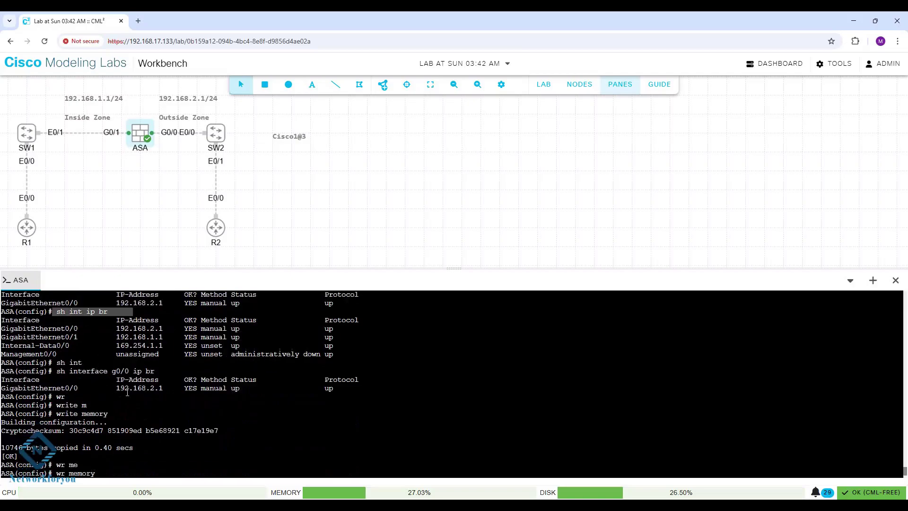
pyautogui.moveTo(56, 371); pyautogui.dragTo(164, 373)
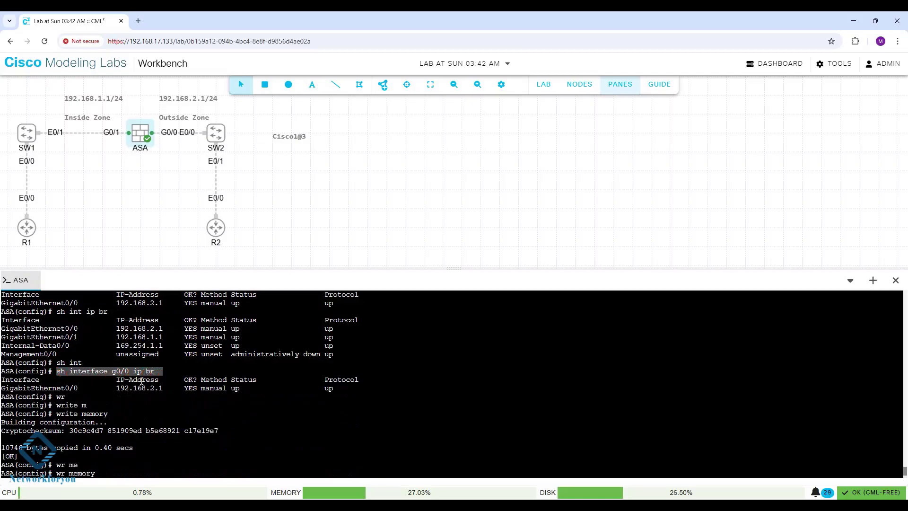
pyautogui.moveTo(372, 396); pyautogui.dragTo(2, 372)
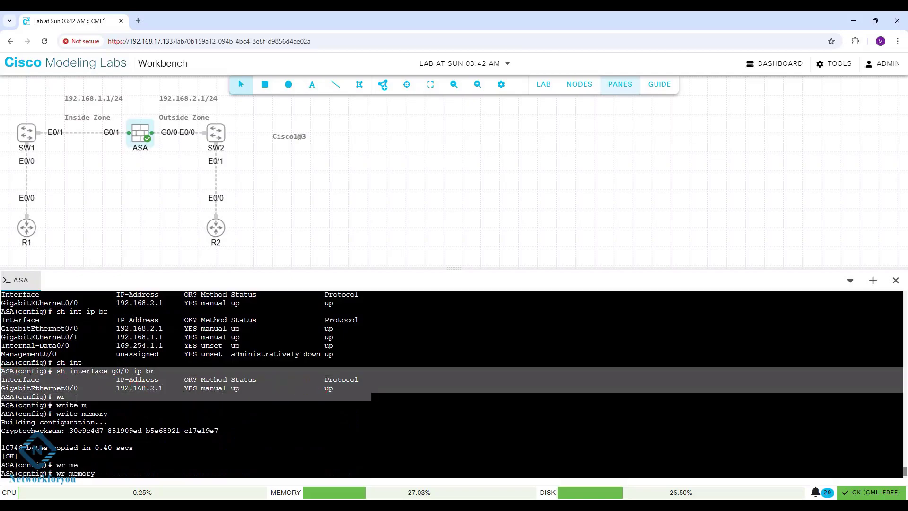
pyautogui.press('Return')
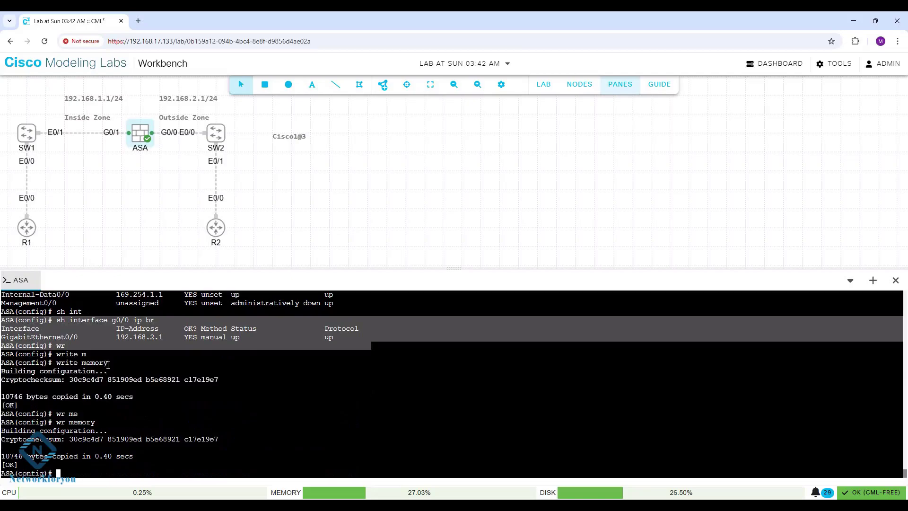
pyautogui.moveTo(108, 364); pyautogui.dragTo(57, 363)
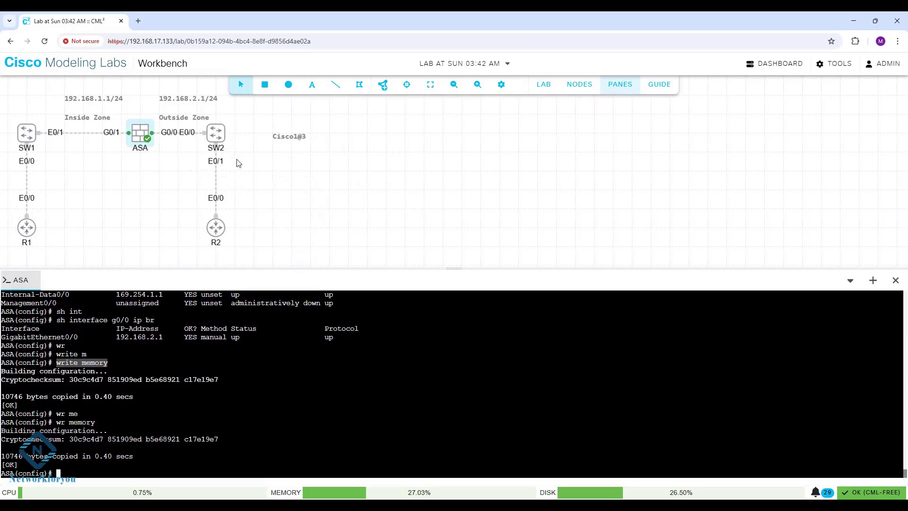
pyautogui.rightClick(138, 134)
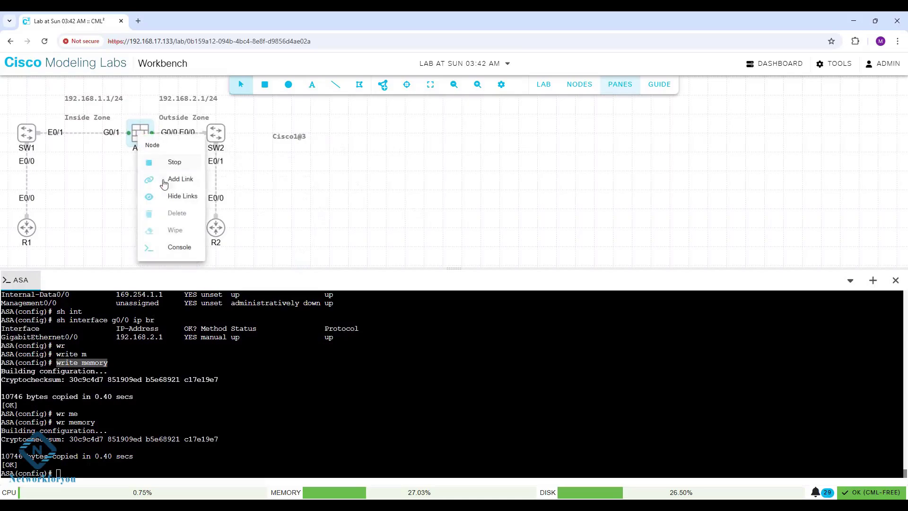
pyautogui.click(173, 162)
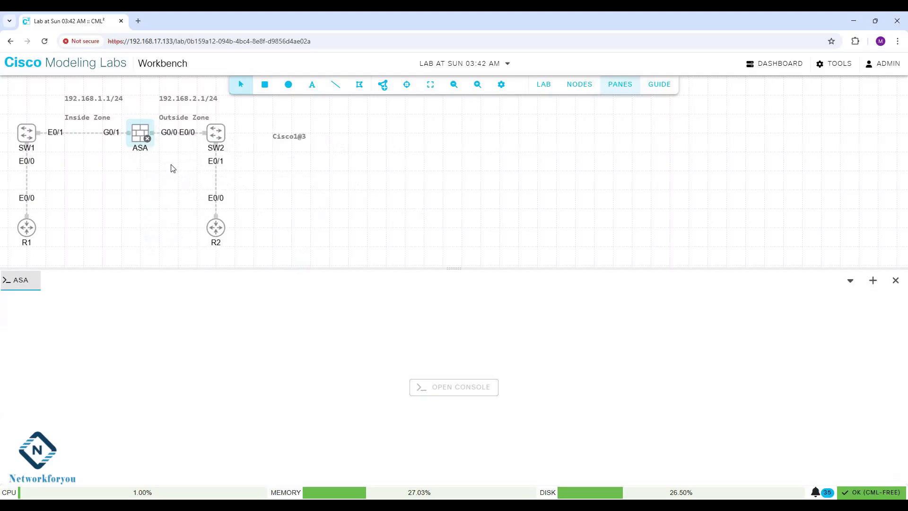